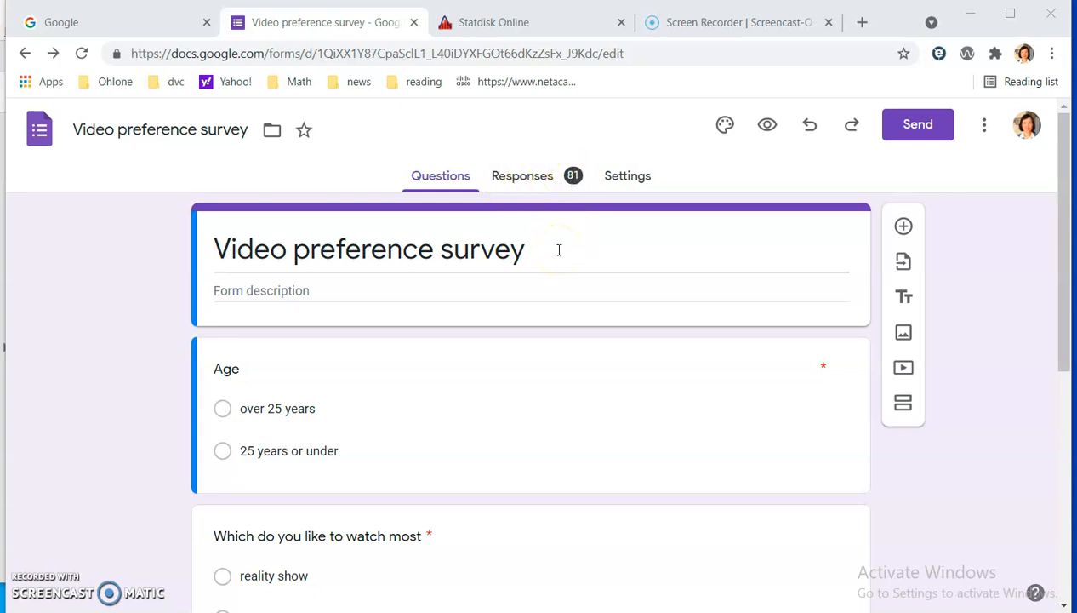
Open the survey's response summary and examine how many respondents fall in each slice of the Age pie chart.
{"action": "left_click", "coordinate": [623, 178]}
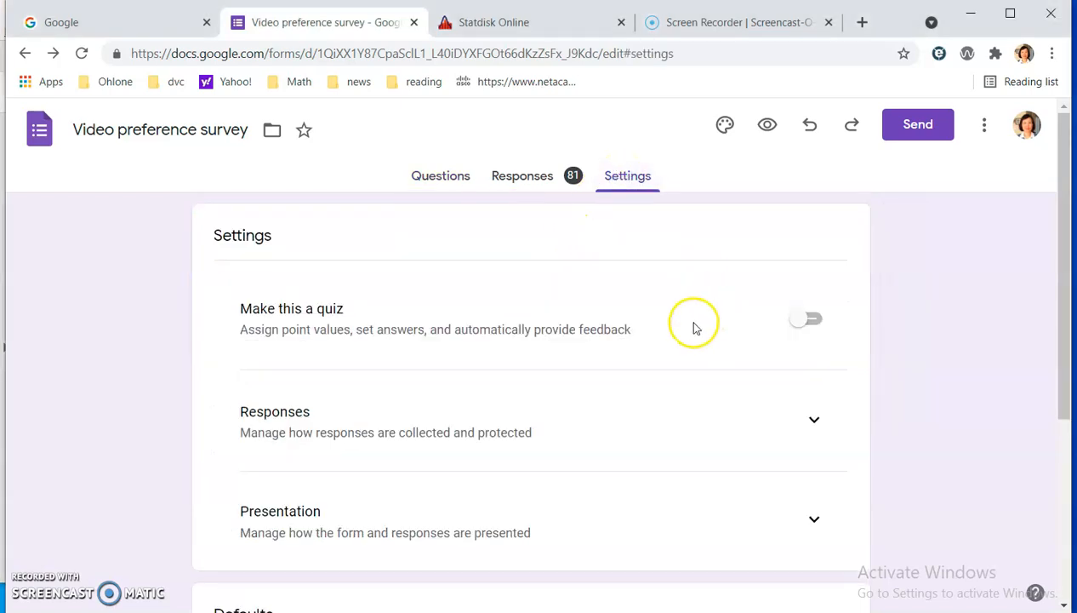
{"action": "left_click", "coordinate": [533, 183]}
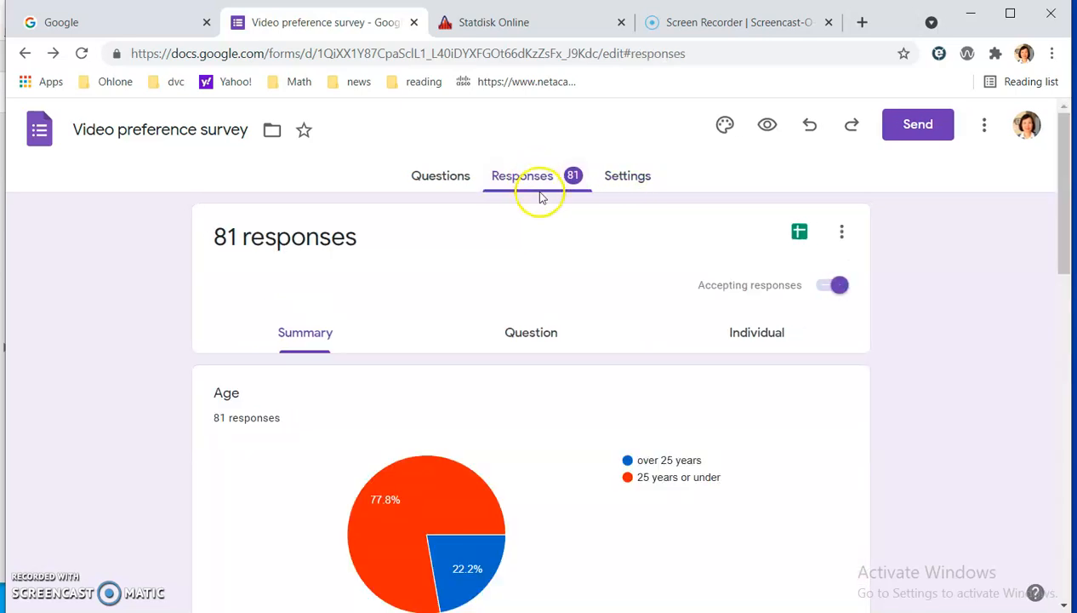
{"action": "scroll", "coordinate": [578, 267], "scroll_direction": "down", "scroll_amount": 1}
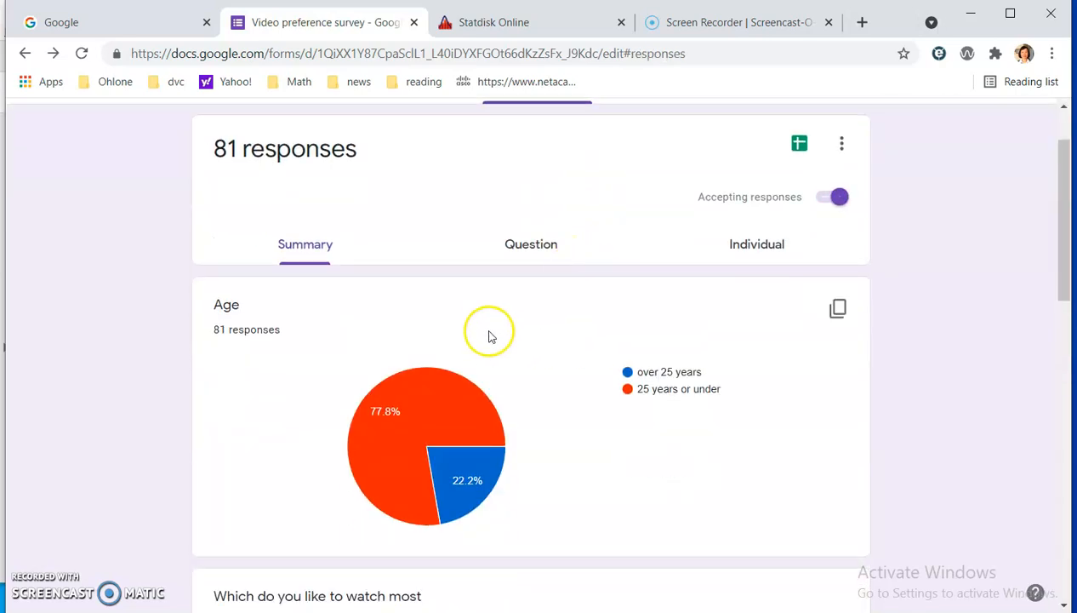
{"action": "scroll", "coordinate": [525, 328], "scroll_direction": "up", "scroll_amount": 1}
{"action": "scroll", "coordinate": [562, 391], "scroll_direction": "up", "scroll_amount": 1}
{"action": "scroll", "coordinate": [570, 439], "scroll_direction": "down", "scroll_amount": 1}
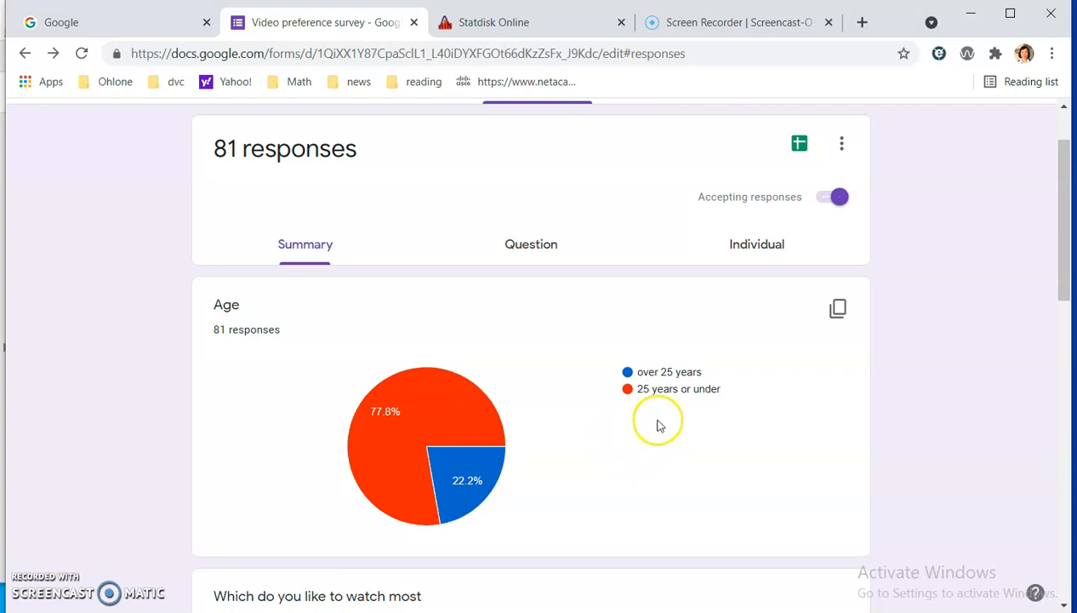
{"action": "mouse_move", "coordinate": [394, 431]}
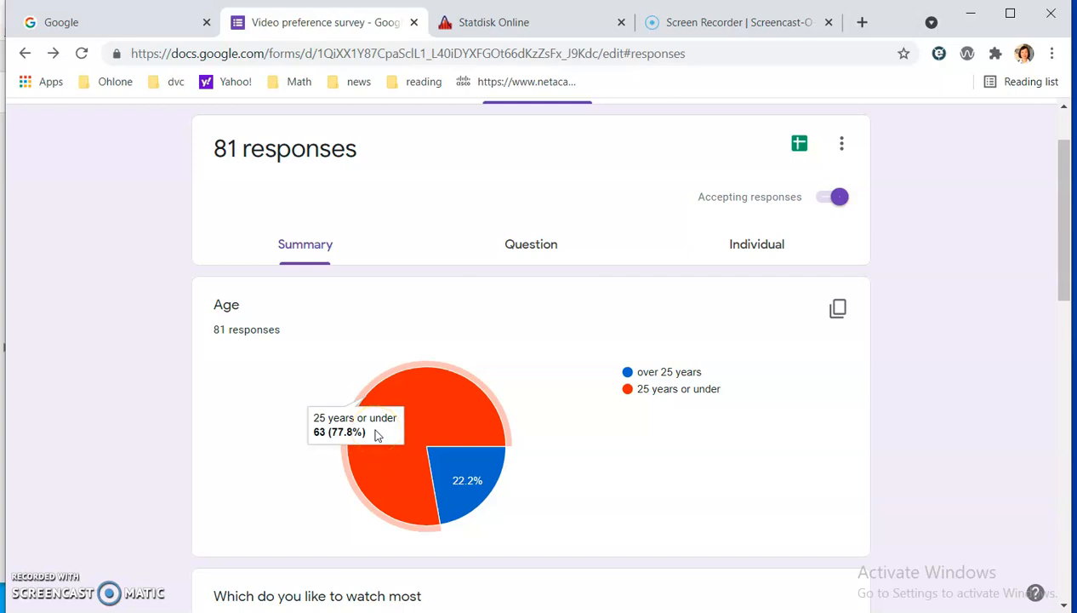
{"action": "left_click", "coordinate": [354, 423]}
{"action": "mouse_move", "coordinate": [459, 473]}
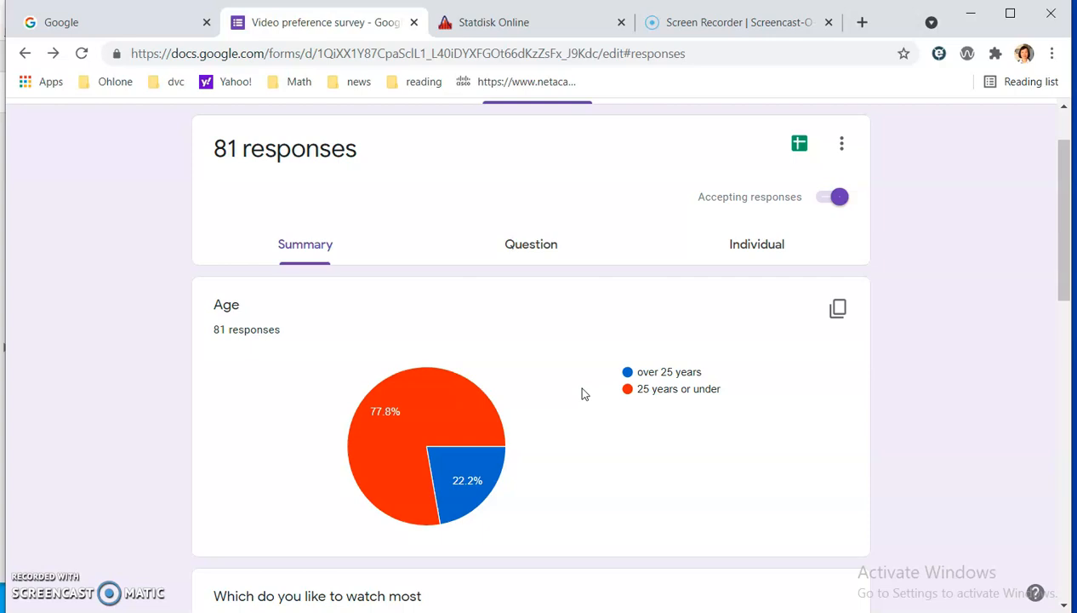
{"action": "mouse_move", "coordinate": [478, 449]}
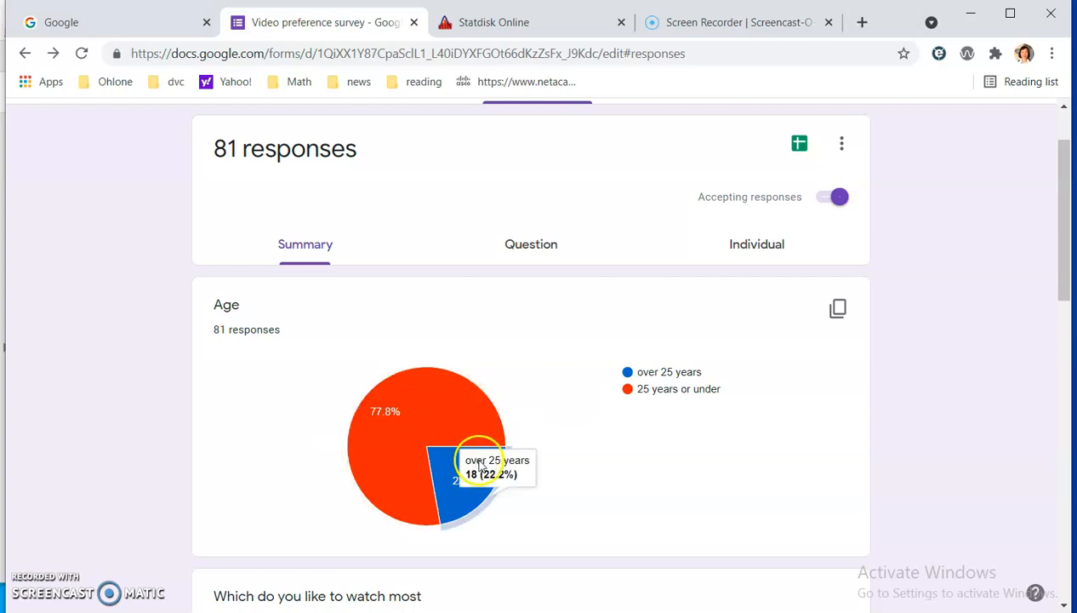
{"action": "mouse_move", "coordinate": [458, 410]}
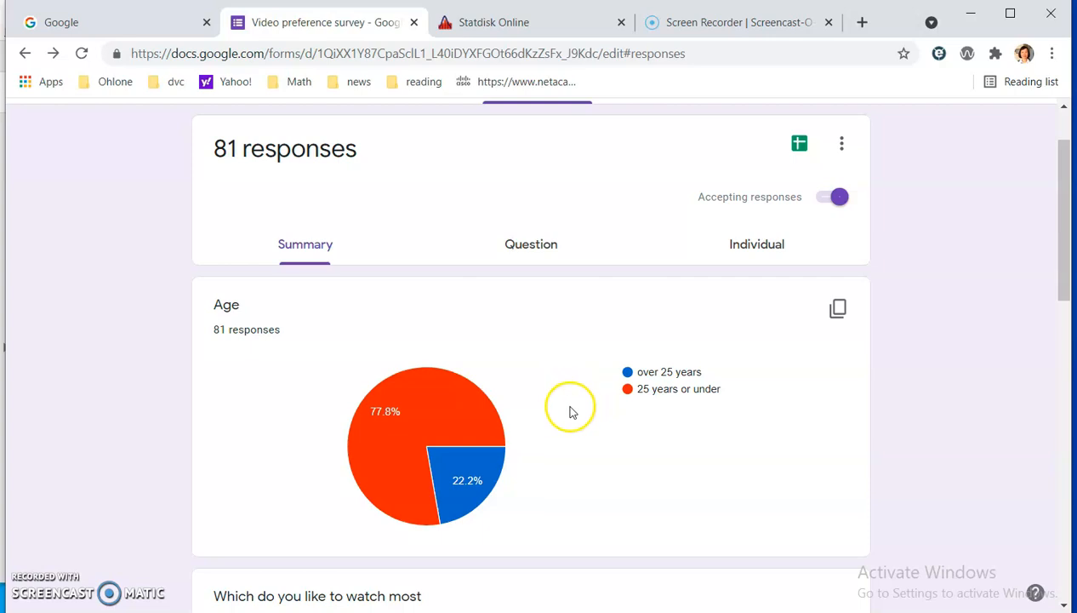
{"action": "scroll", "coordinate": [572, 412], "scroll_direction": "down", "scroll_amount": 1}
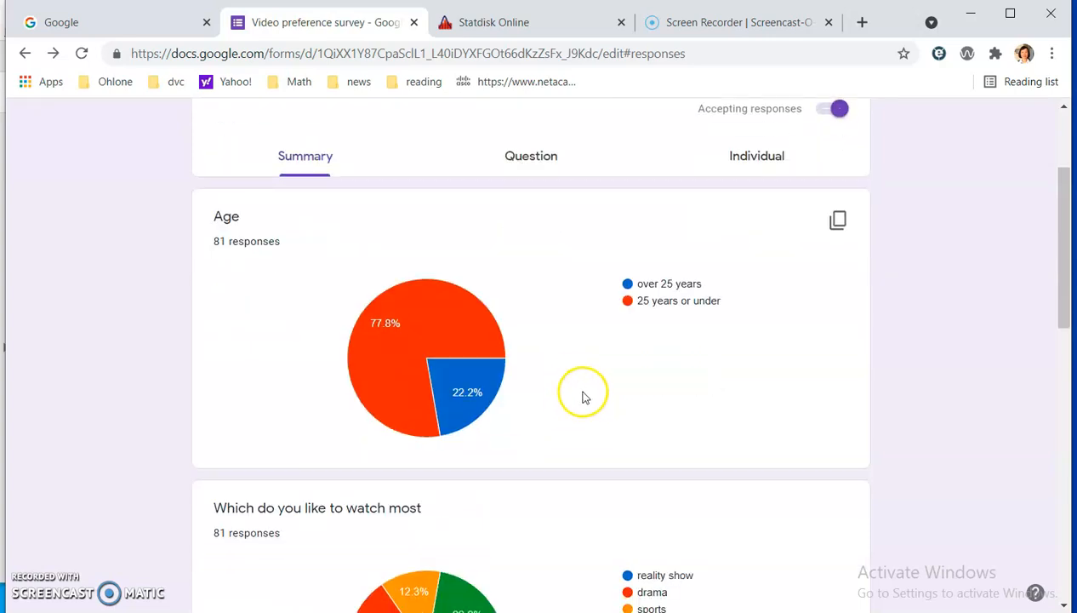
{"action": "scroll", "coordinate": [584, 397], "scroll_direction": "up", "scroll_amount": 1}
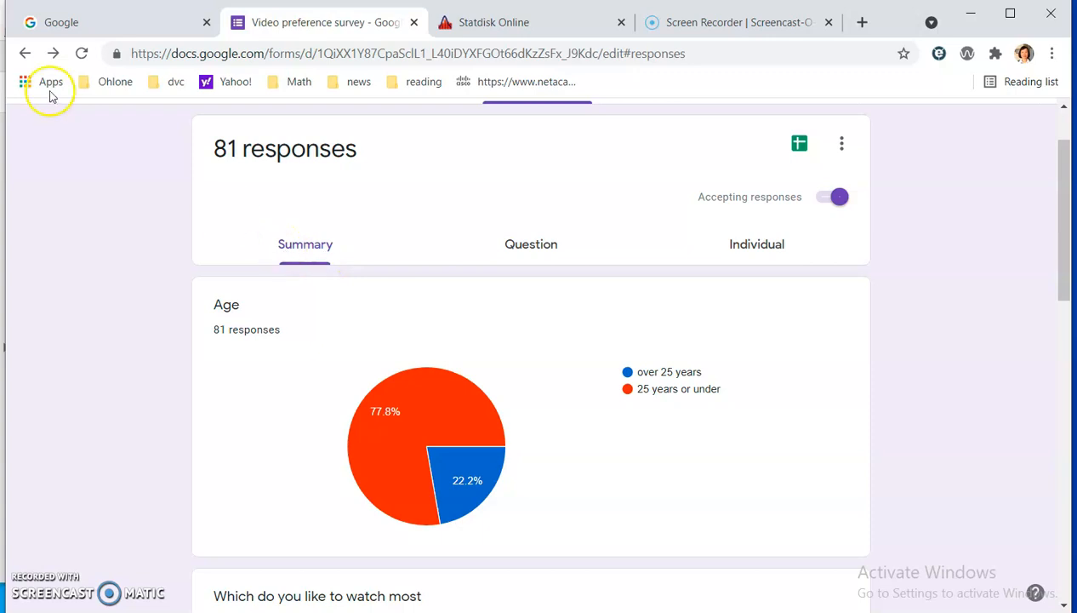
Check the survey's question list, return to the response summary, and review both age groups in the Age chart again.
{"action": "scroll", "coordinate": [681, 179], "scroll_direction": "up", "scroll_amount": 1}
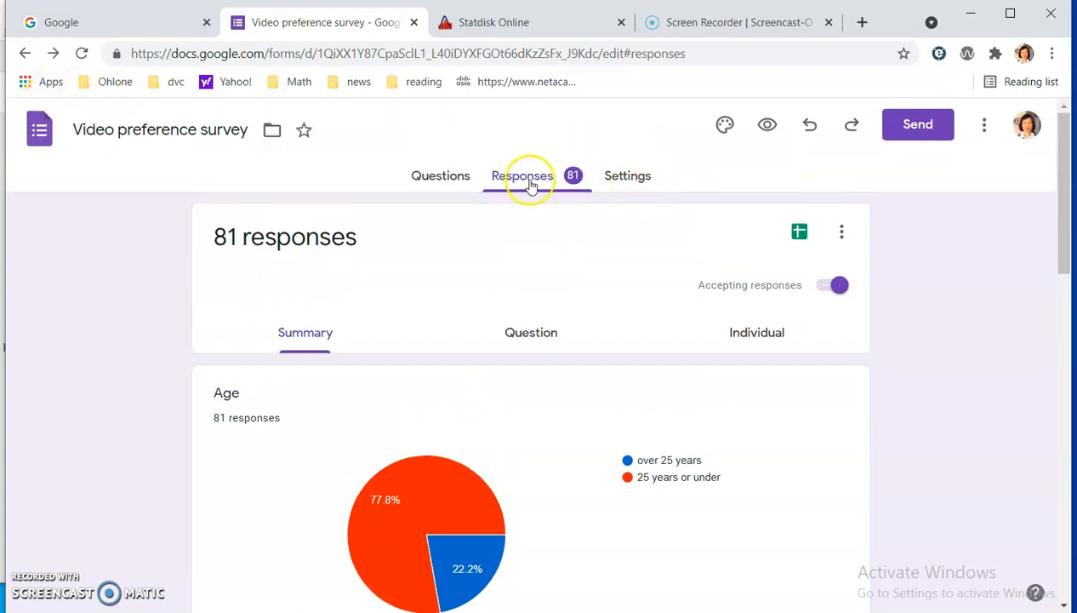
{"action": "left_click", "coordinate": [442, 176]}
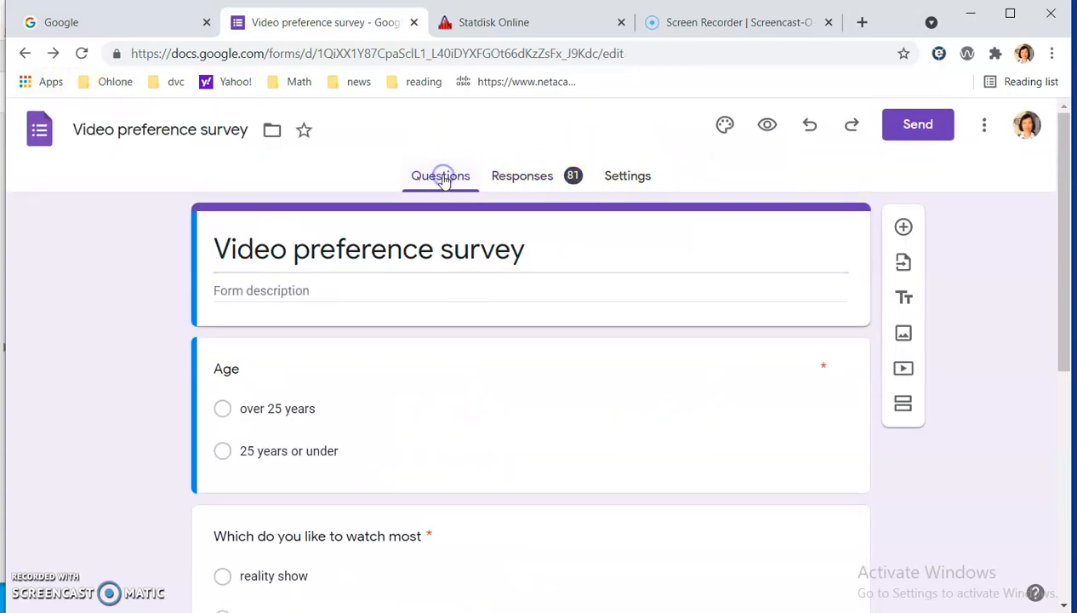
{"action": "left_click", "coordinate": [513, 179]}
{"action": "scroll", "coordinate": [551, 255], "scroll_direction": "down", "scroll_amount": 1}
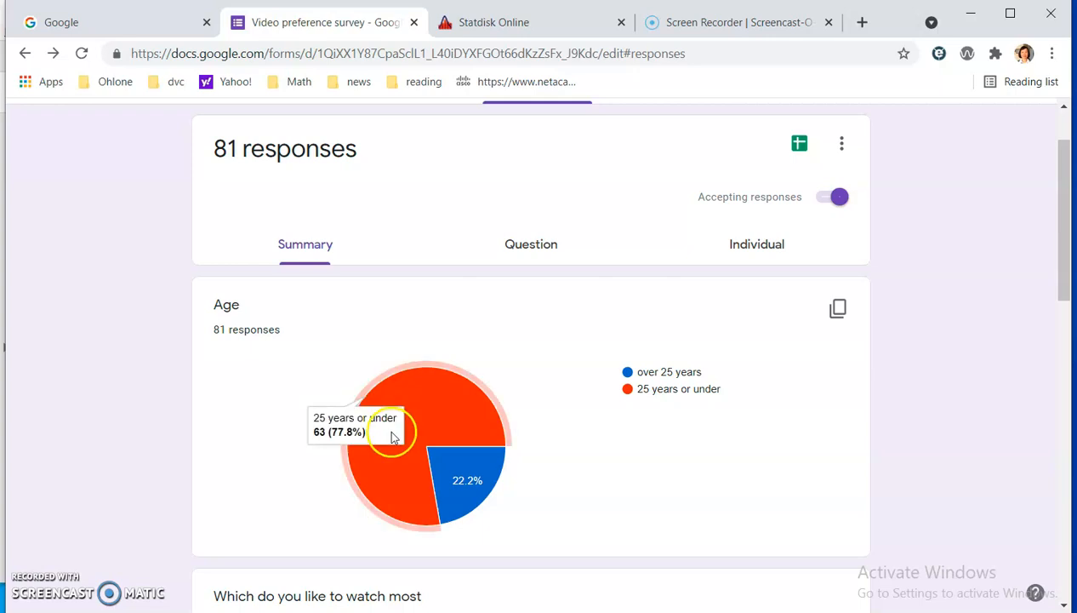
{"action": "scroll", "coordinate": [584, 381], "scroll_direction": "up", "scroll_amount": 2}
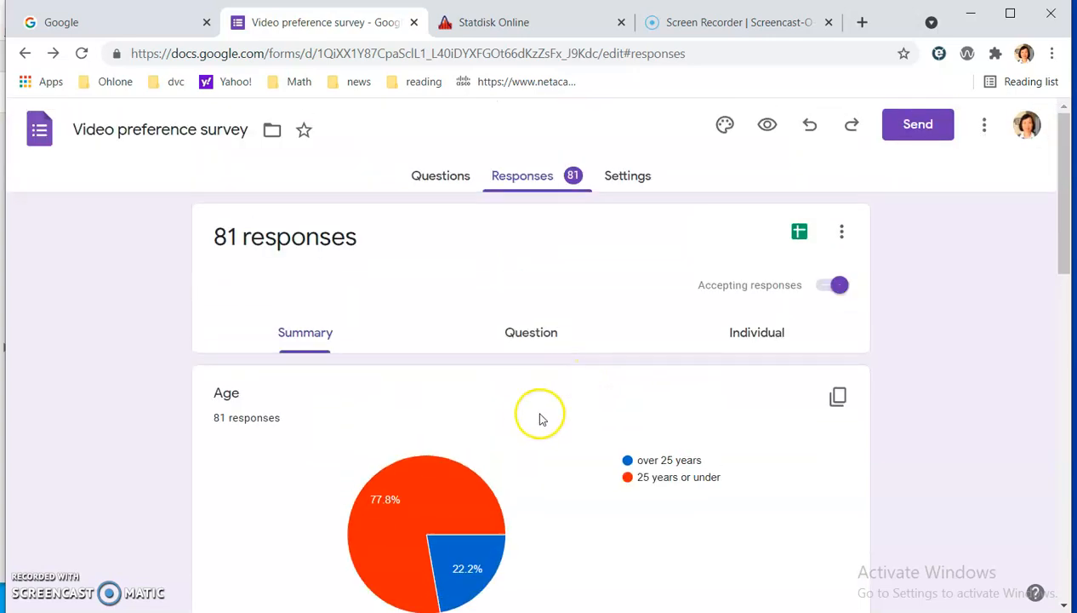
{"action": "mouse_move", "coordinate": [417, 498]}
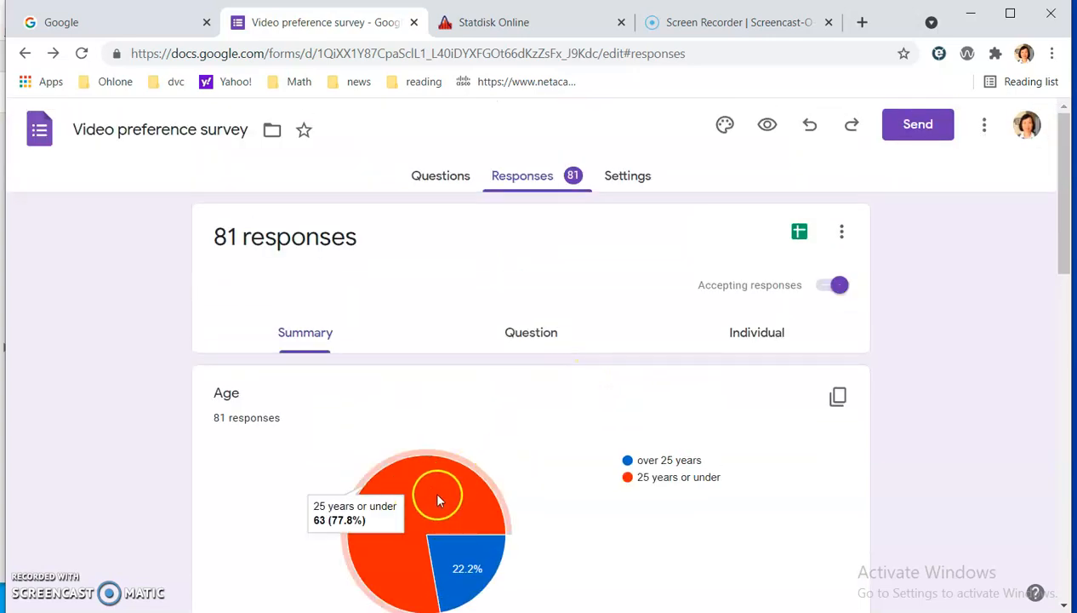
{"action": "mouse_move", "coordinate": [473, 558]}
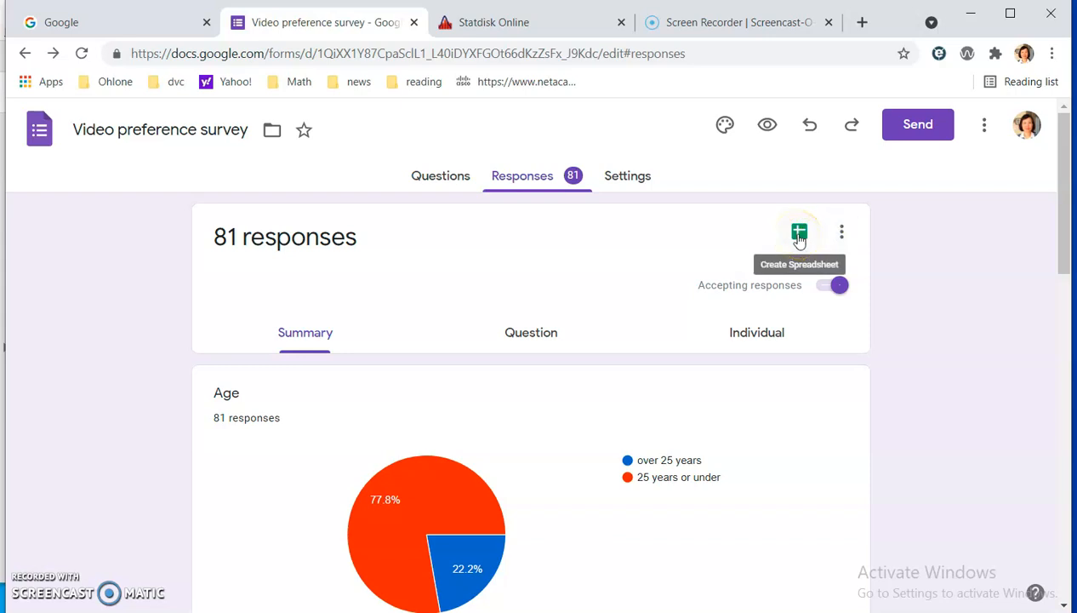
Create a new spreadsheet as the destination for the survey responses.
{"action": "left_click", "coordinate": [841, 235]}
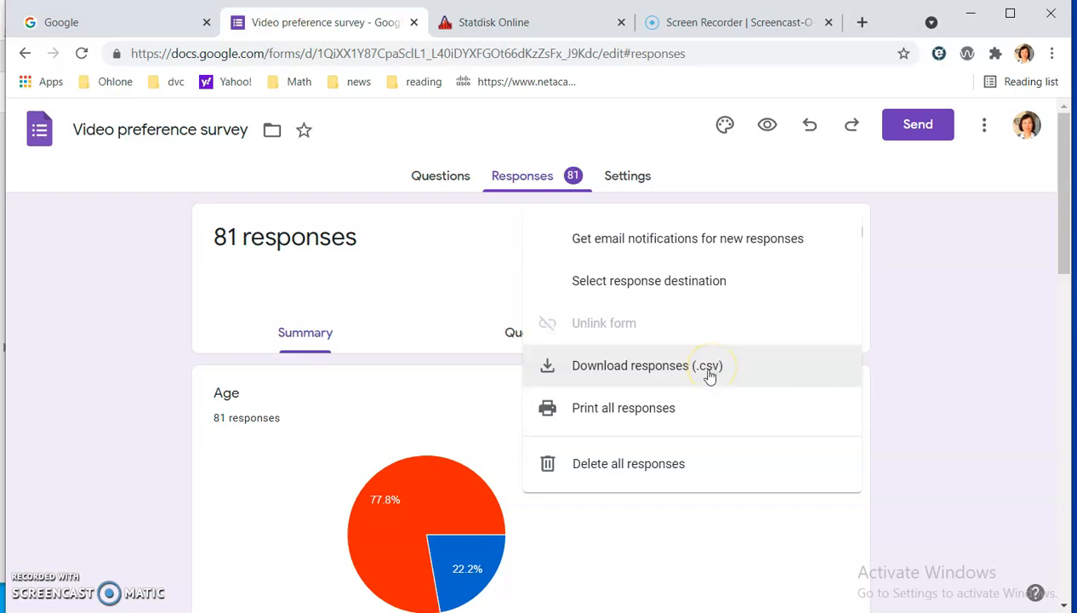
{"action": "left_click", "coordinate": [987, 343]}
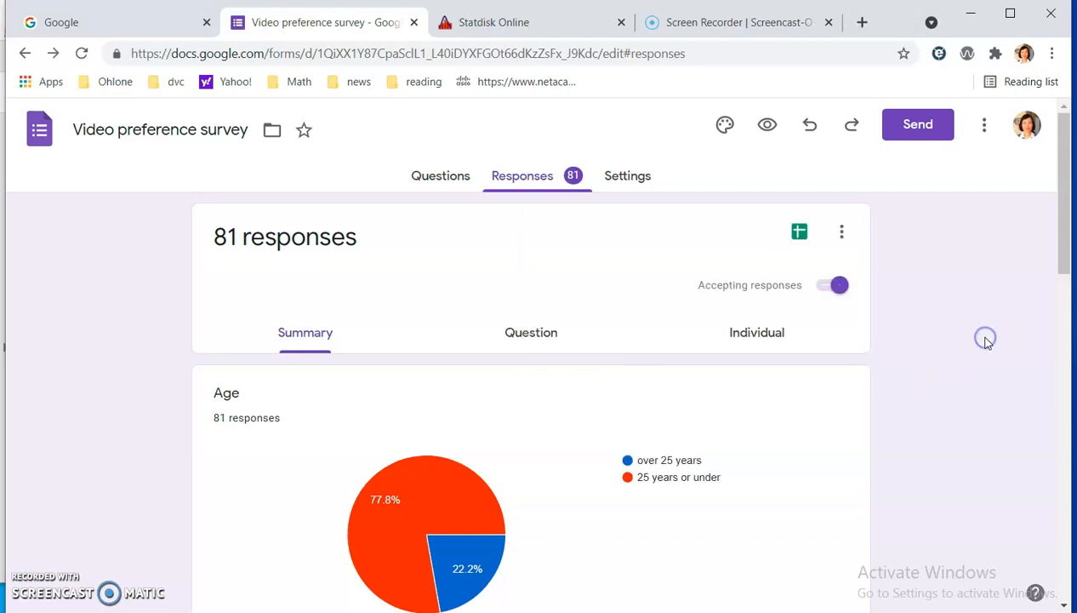
{"action": "left_click", "coordinate": [800, 235]}
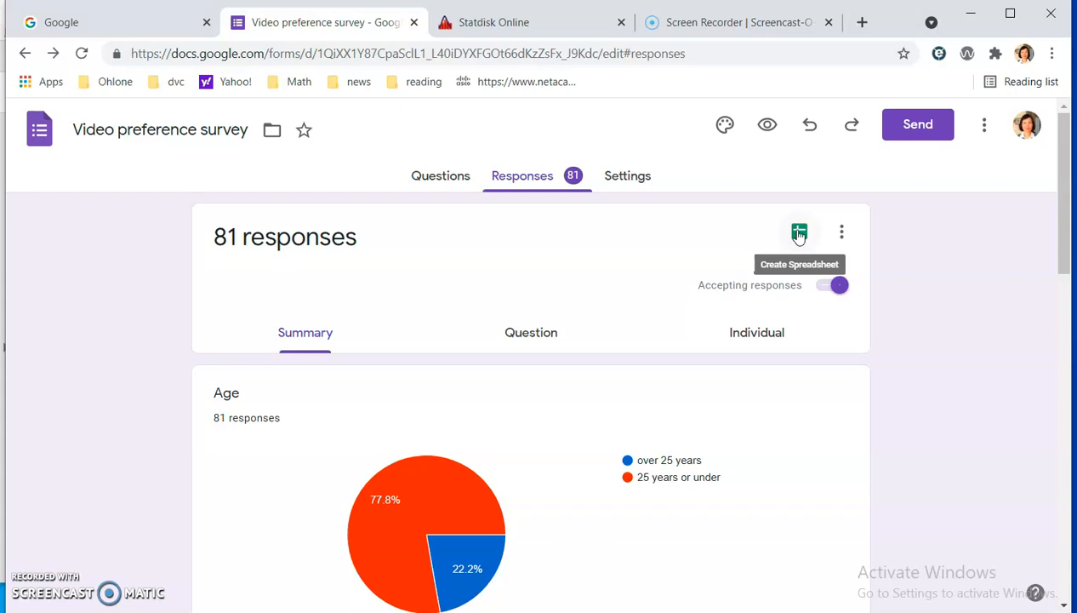
{"action": "left_click", "coordinate": [800, 235]}
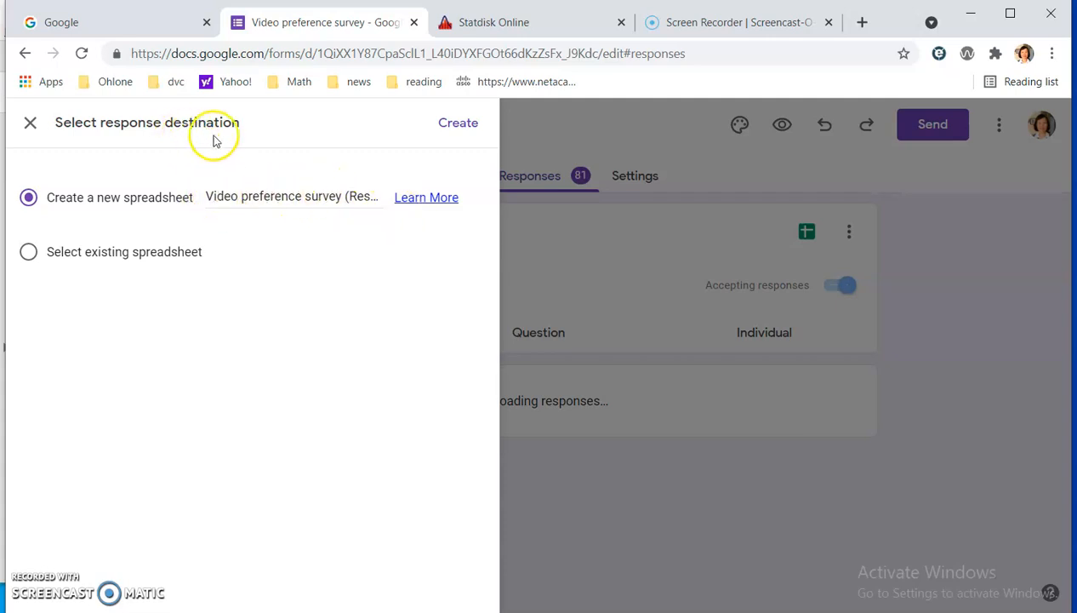
{"action": "left_click", "coordinate": [464, 125]}
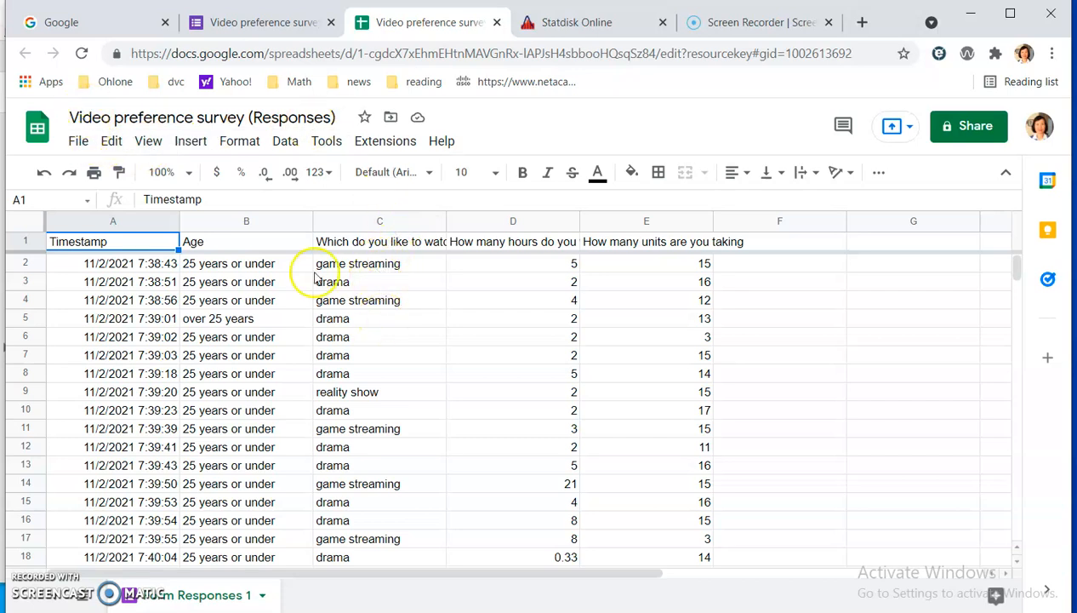
Look through the response rows, and reopen Video preference survey (Responses) from the Sheets home list.
{"action": "scroll", "coordinate": [685, 285], "scroll_direction": "down", "scroll_amount": 2}
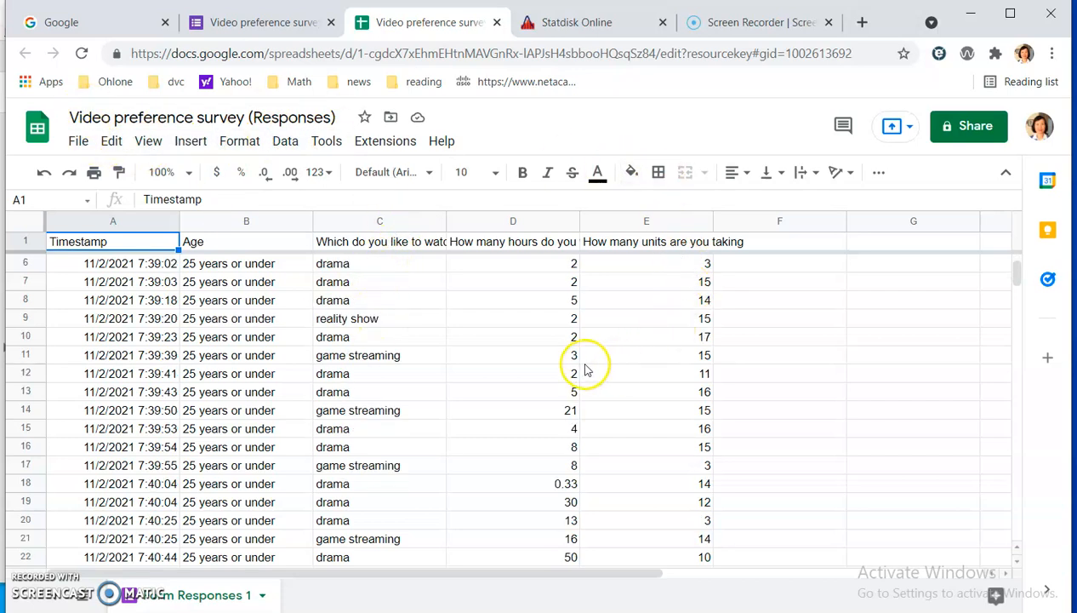
{"action": "scroll", "coordinate": [585, 368], "scroll_direction": "down", "scroll_amount": 2}
{"action": "scroll", "coordinate": [586, 367], "scroll_direction": "up", "scroll_amount": 4}
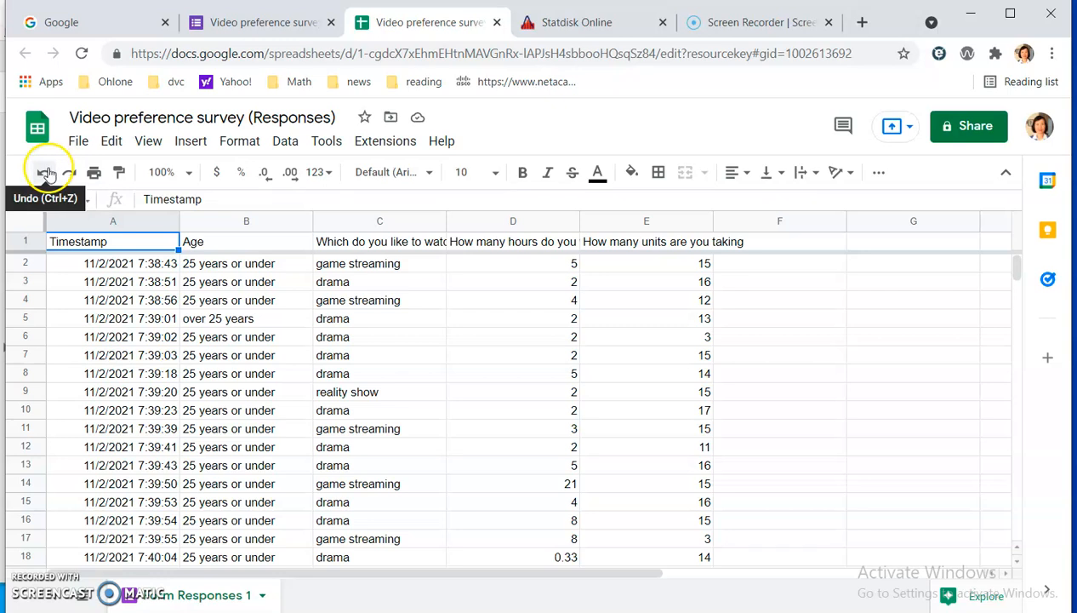
{"action": "left_click", "coordinate": [37, 130]}
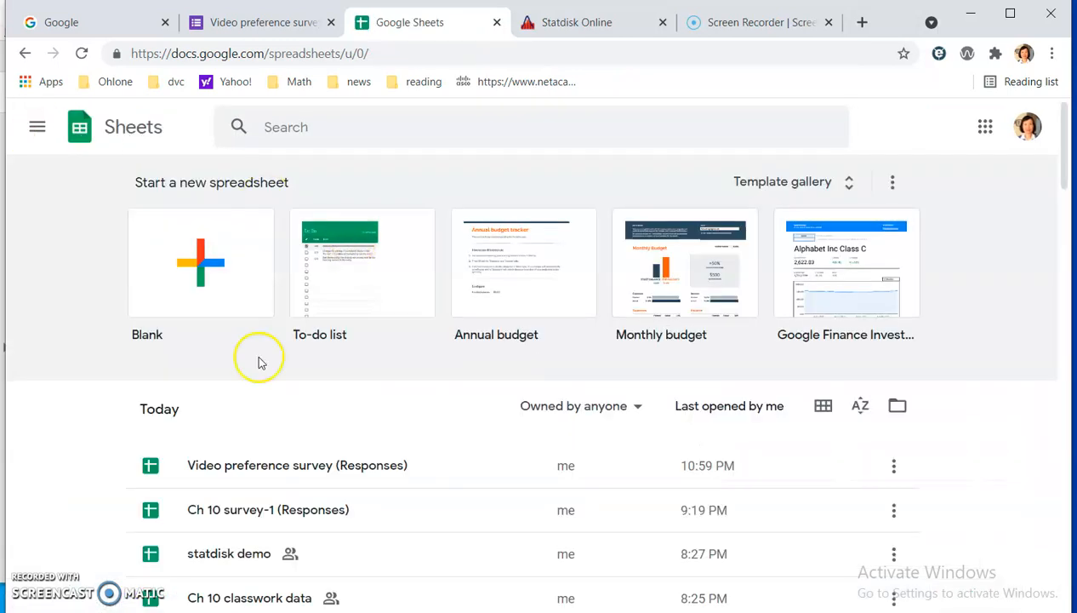
{"action": "left_click", "coordinate": [303, 462]}
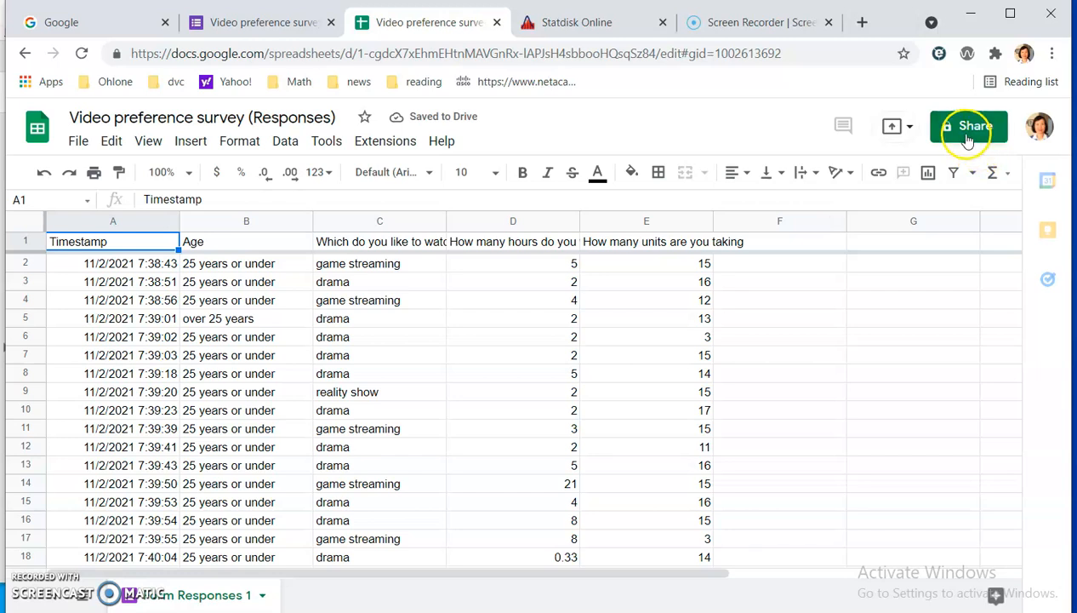
Make a copy of the spreadsheet in My Drive, named Copy of Video preference survey (Responses).
{"action": "left_click", "coordinate": [78, 142]}
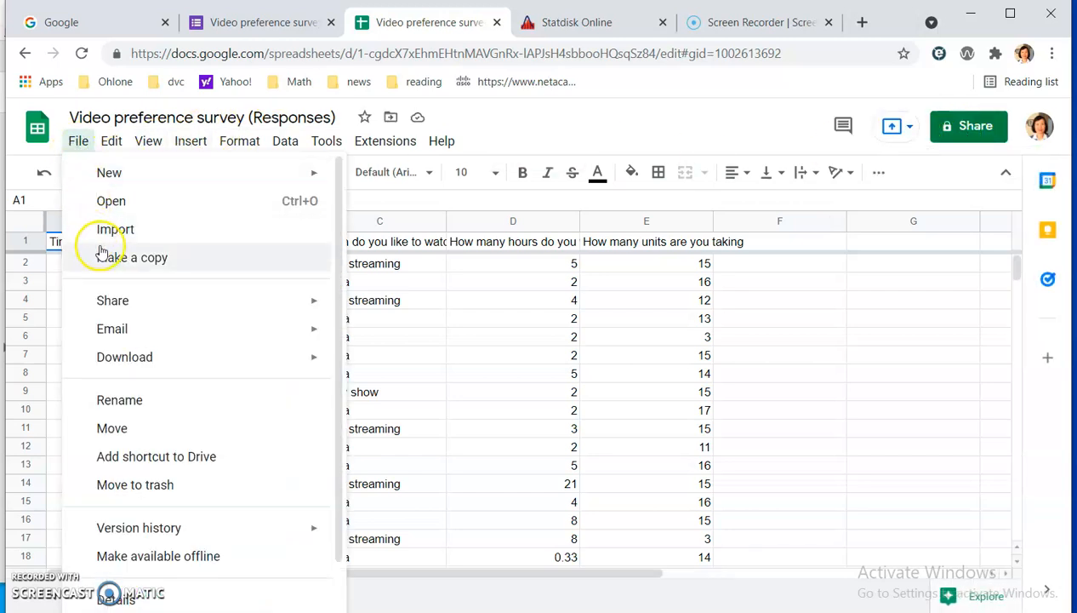
{"action": "left_click", "coordinate": [111, 259]}
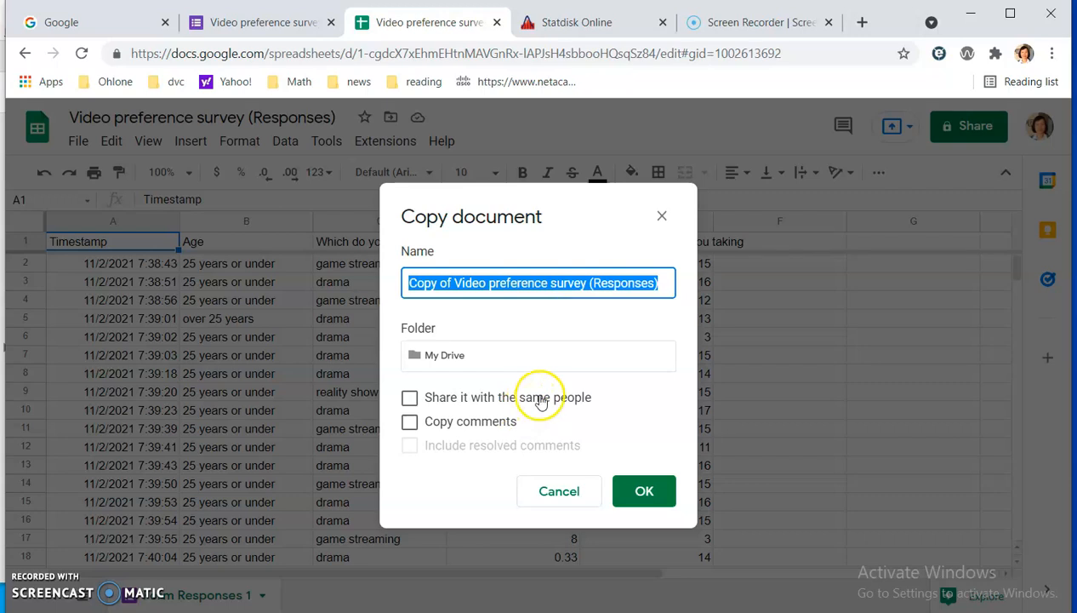
{"action": "left_click", "coordinate": [643, 490]}
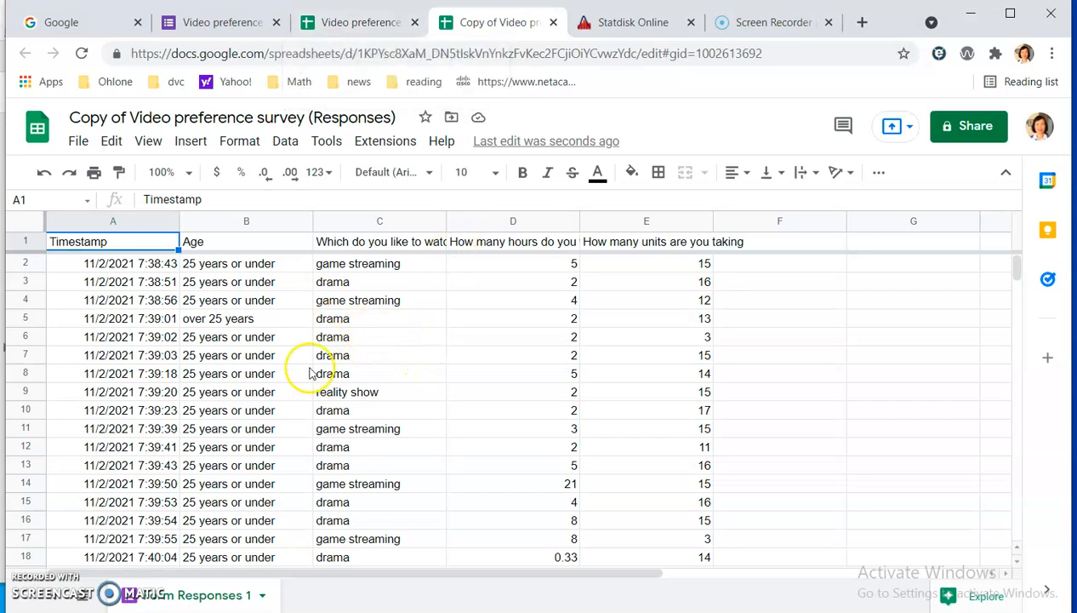
Narrow the Timestamp column in the copied spreadsheet to less than half its width.
{"action": "scroll", "coordinate": [365, 370], "scroll_direction": "down", "scroll_amount": 2}
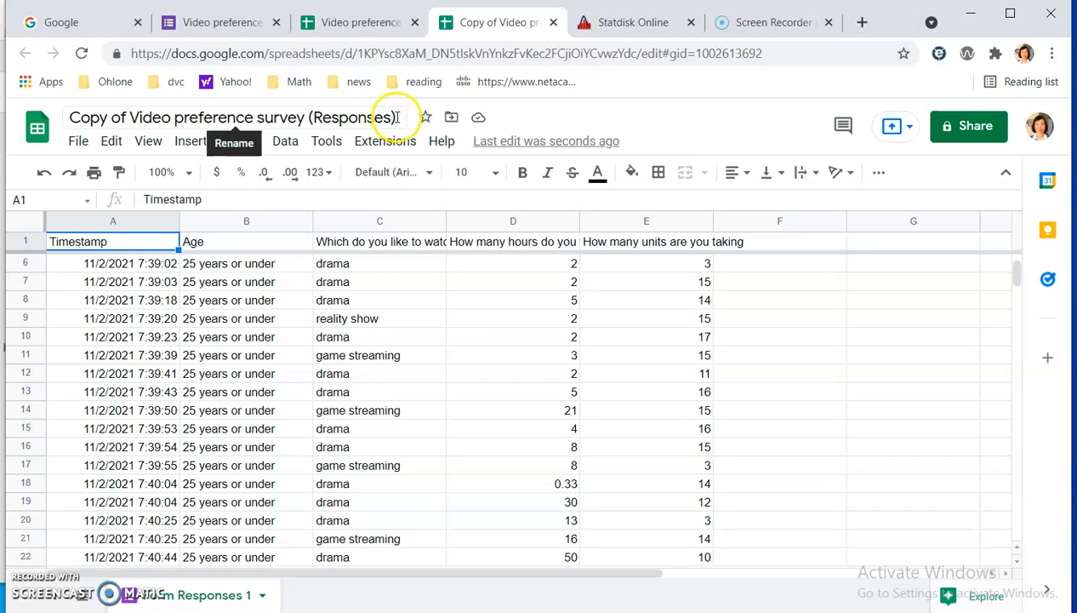
{"action": "scroll", "coordinate": [376, 343], "scroll_direction": "up", "scroll_amount": 2}
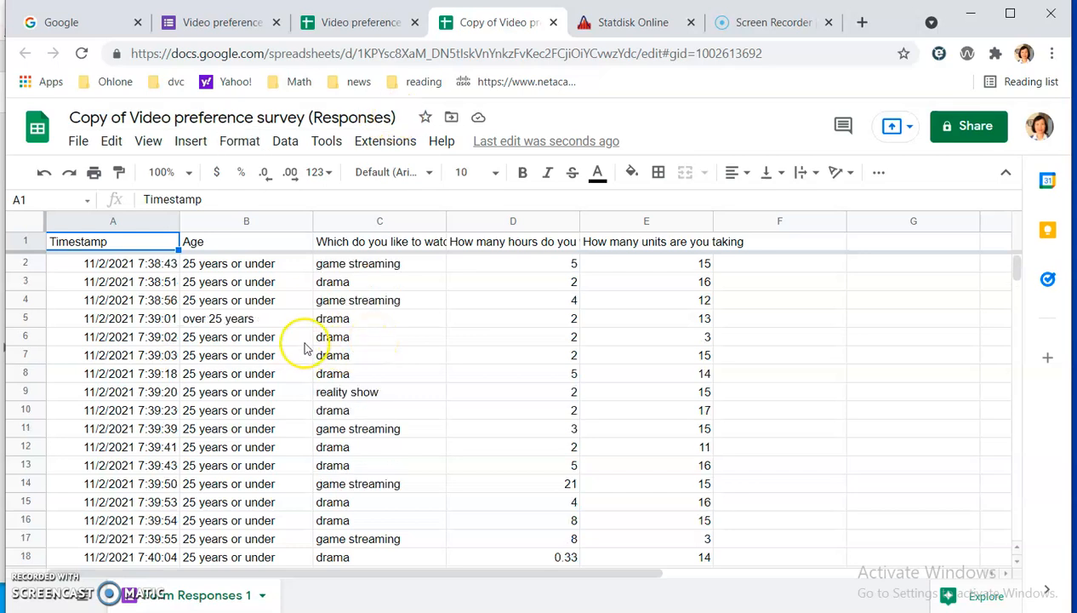
{"action": "scroll", "coordinate": [324, 336], "scroll_direction": "down", "scroll_amount": 6}
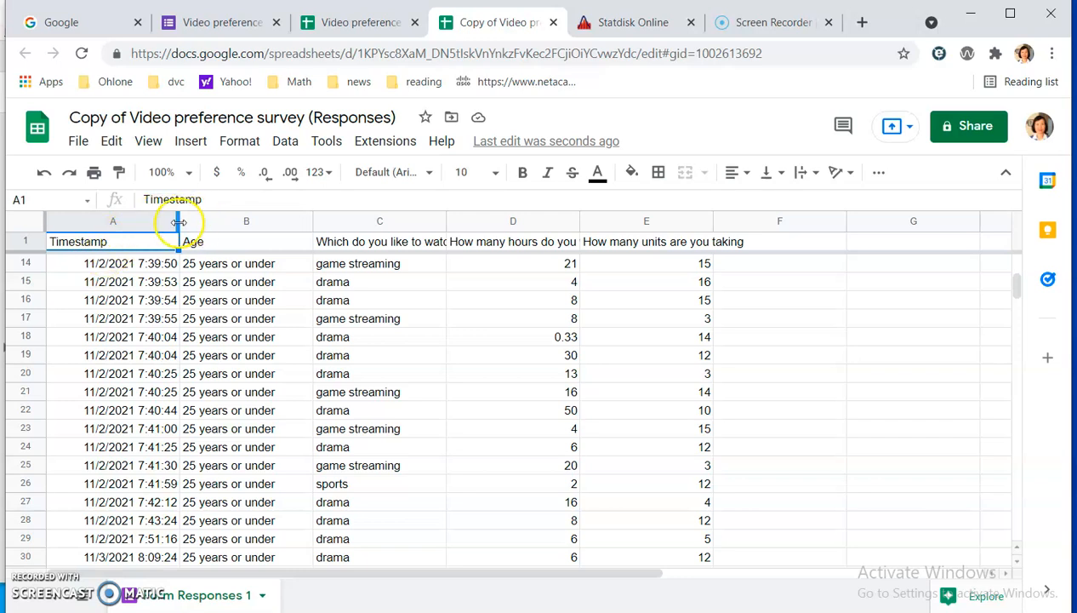
{"action": "left_click_drag", "start_coordinate": [178, 222], "coordinate": [98, 222]}
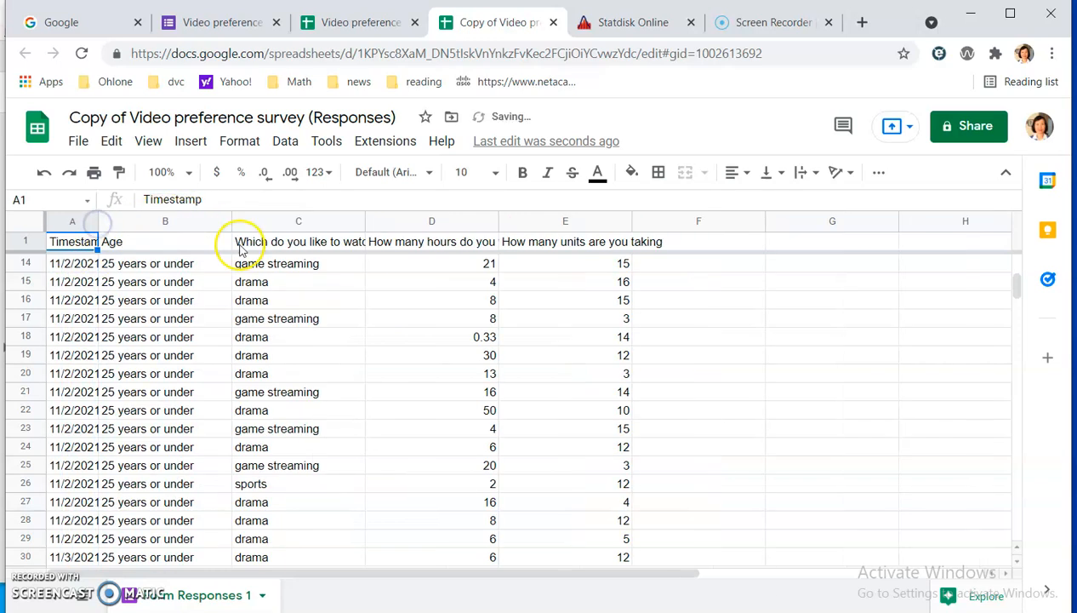
Select the Age header in B1 and look through the age groups listed in that column.
{"action": "left_click", "coordinate": [167, 243]}
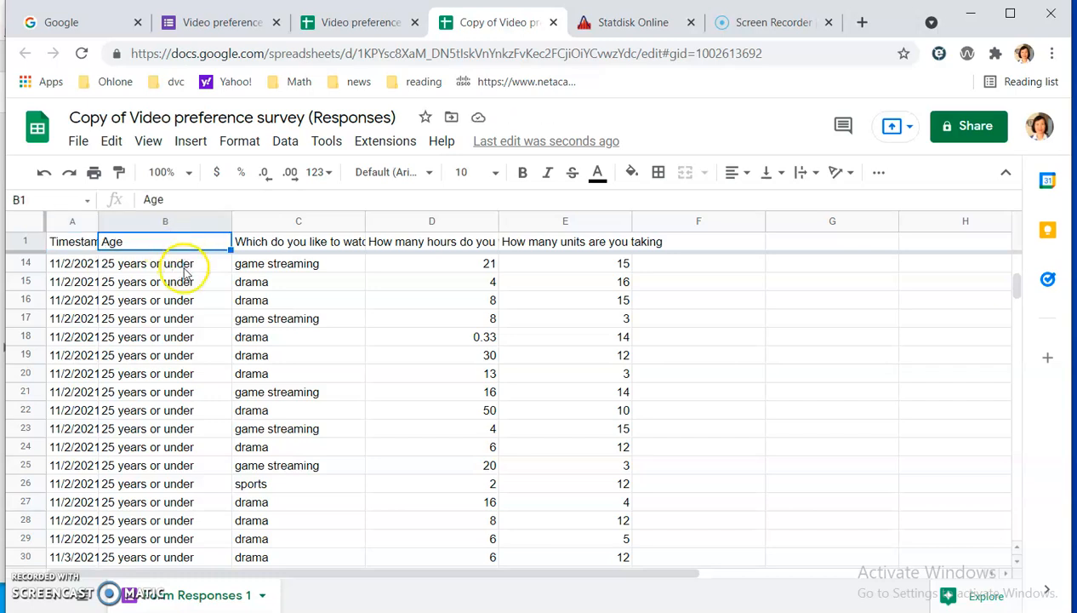
{"action": "scroll", "coordinate": [193, 298], "scroll_direction": "down", "scroll_amount": 5}
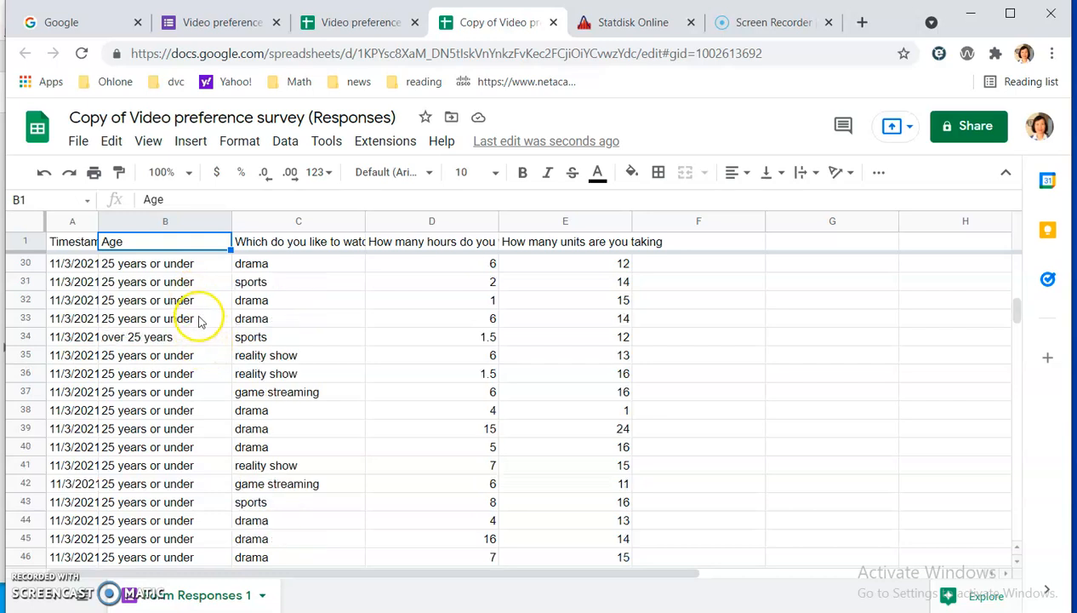
{"action": "scroll", "coordinate": [203, 336], "scroll_direction": "down", "scroll_amount": 3}
{"action": "scroll", "coordinate": [194, 349], "scroll_direction": "up", "scroll_amount": 3}
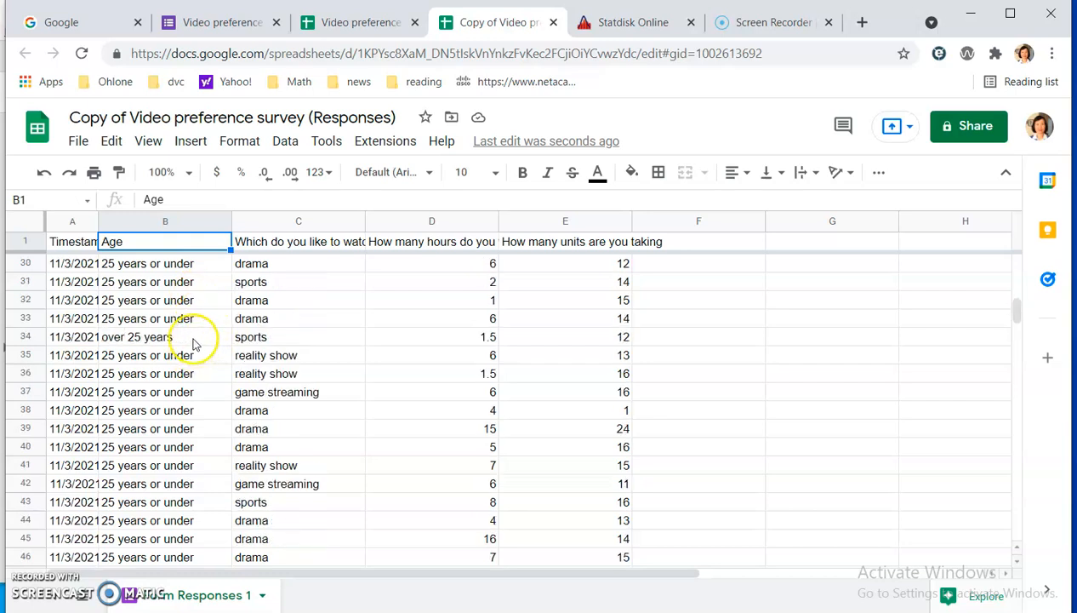
Replace the question text in header C1 with the short name video.
{"action": "scroll", "coordinate": [192, 342], "scroll_direction": "down", "scroll_amount": 3}
{"action": "scroll", "coordinate": [194, 341], "scroll_direction": "up", "scroll_amount": 10}
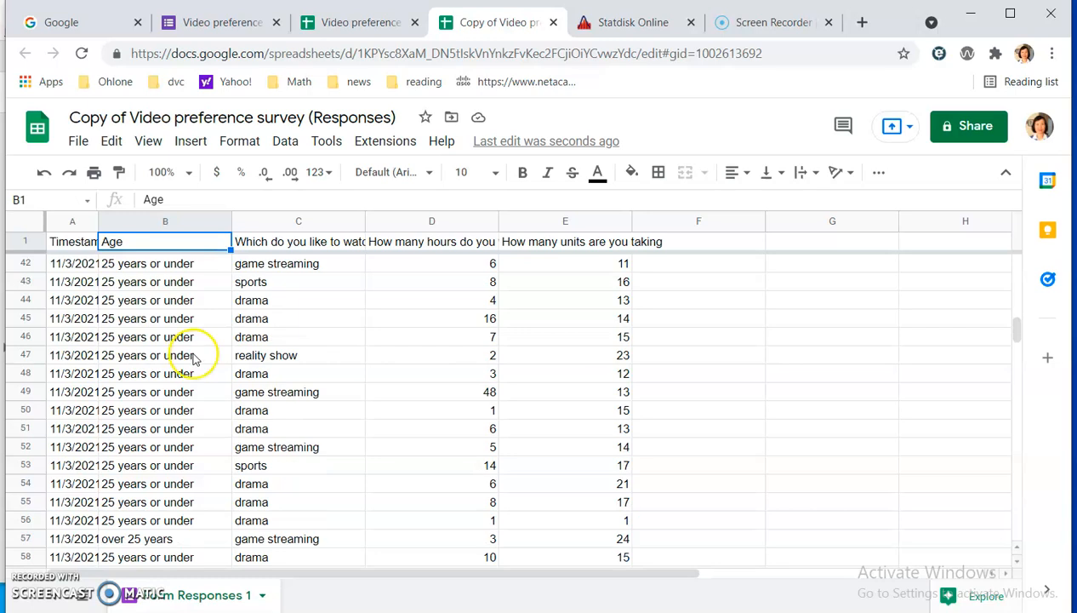
{"action": "scroll", "coordinate": [199, 348], "scroll_direction": "up", "scroll_amount": 3}
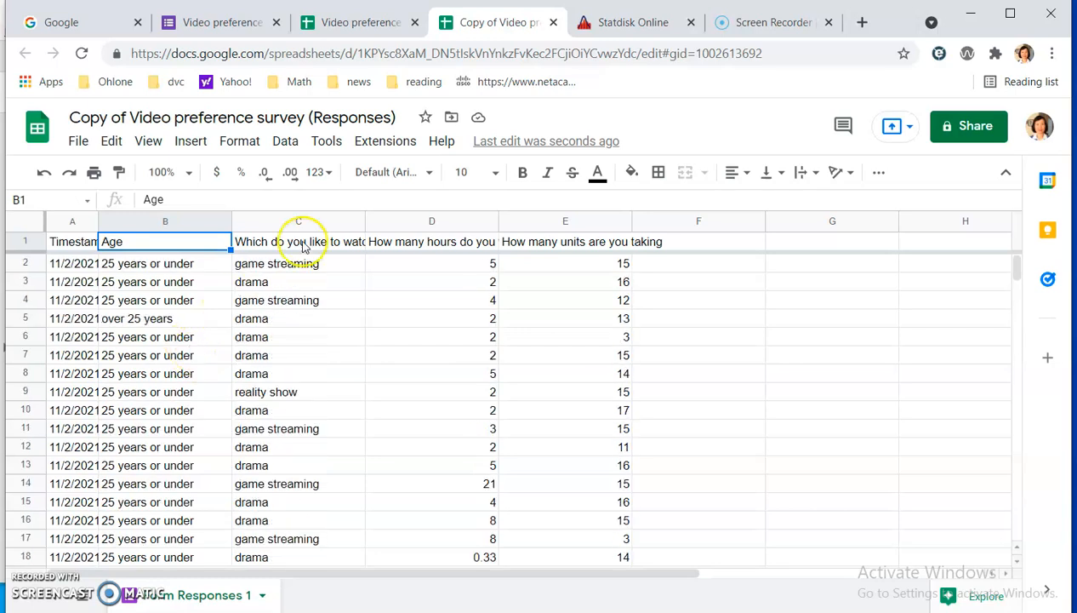
{"action": "left_click", "coordinate": [304, 243]}
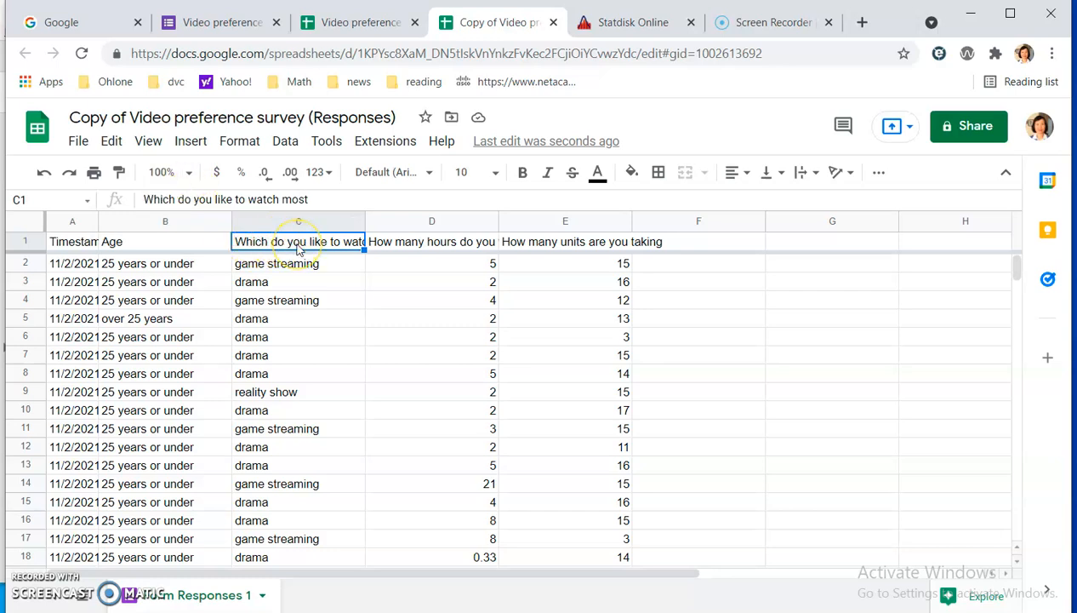
{"action": "type", "text": "video"}
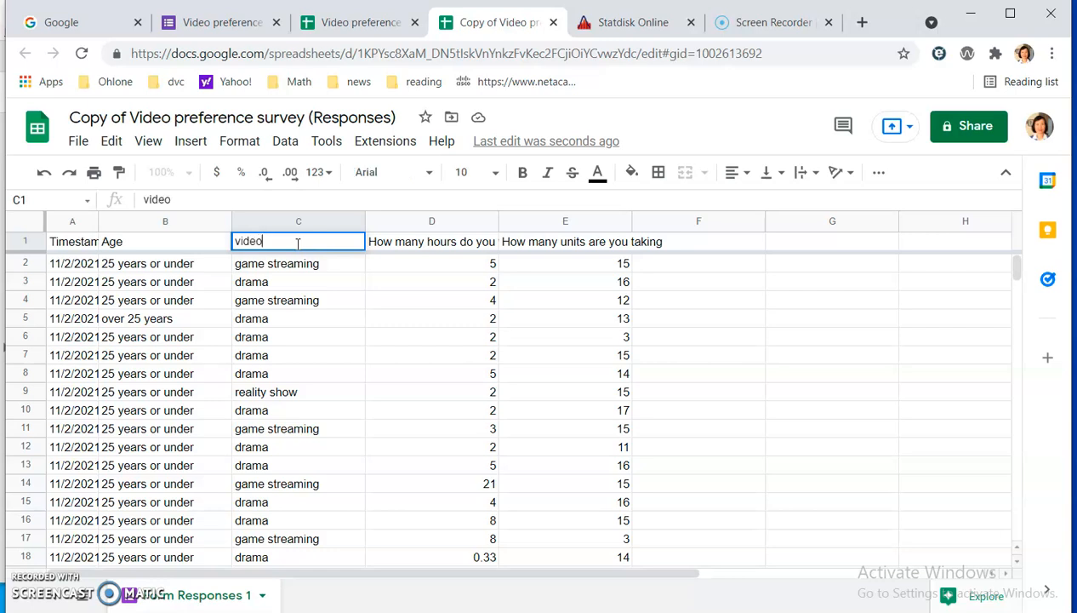
{"action": "left_click", "coordinate": [357, 336]}
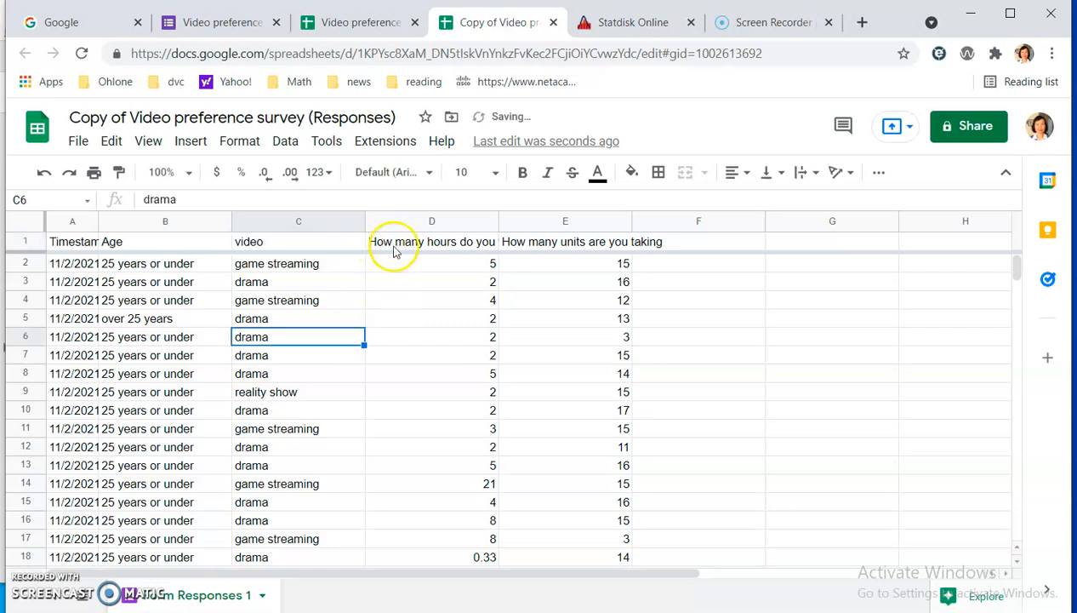
Rename header D1 to watch hours and header E1 to units taking.
{"action": "left_click", "coordinate": [398, 244]}
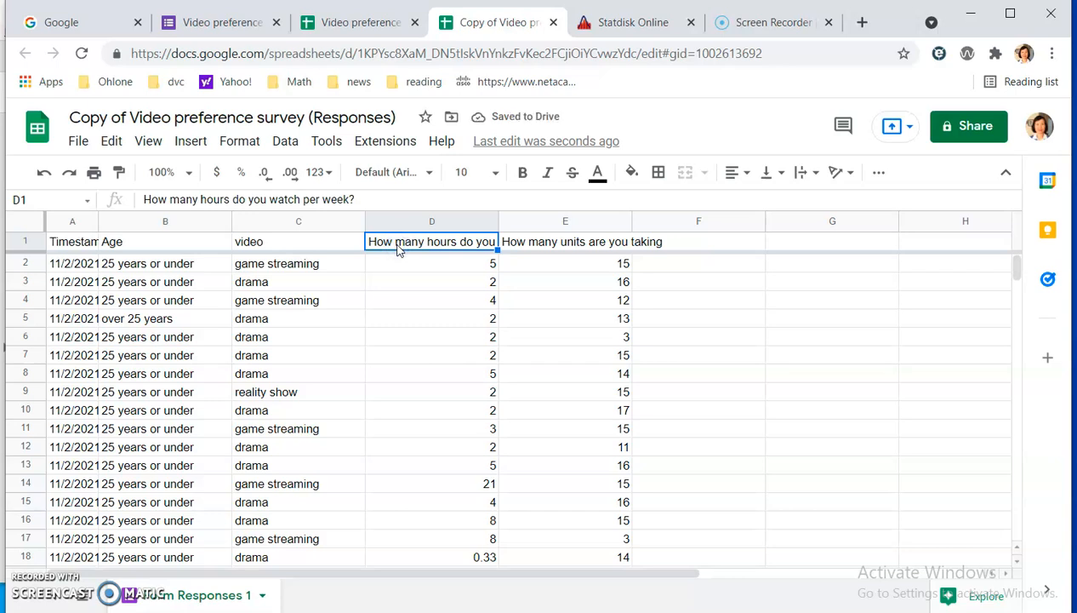
{"action": "type", "text": "h hours"}
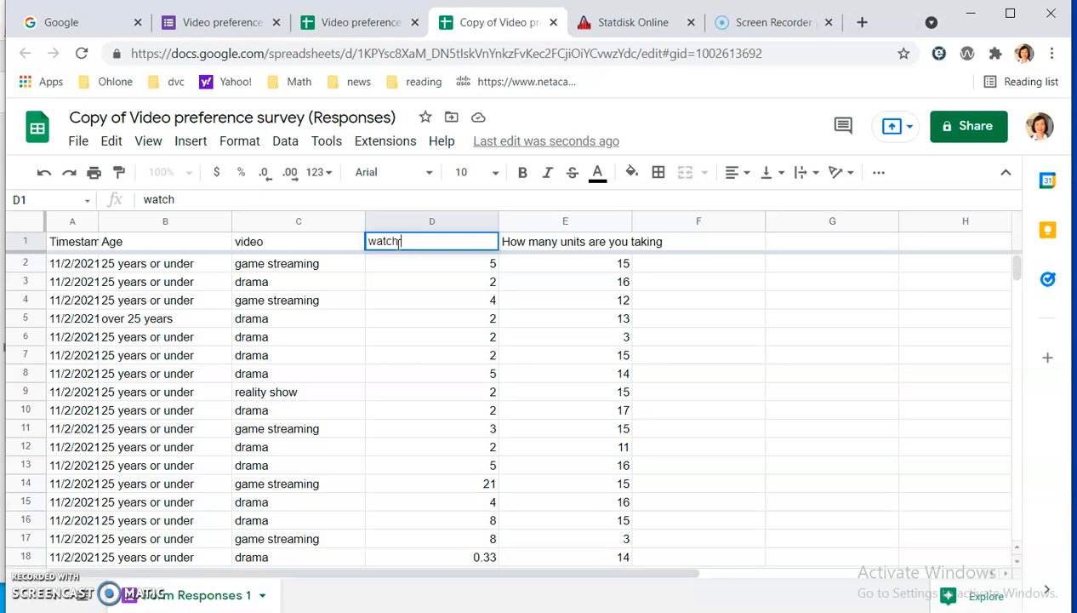
{"action": "left_click", "coordinate": [555, 245]}
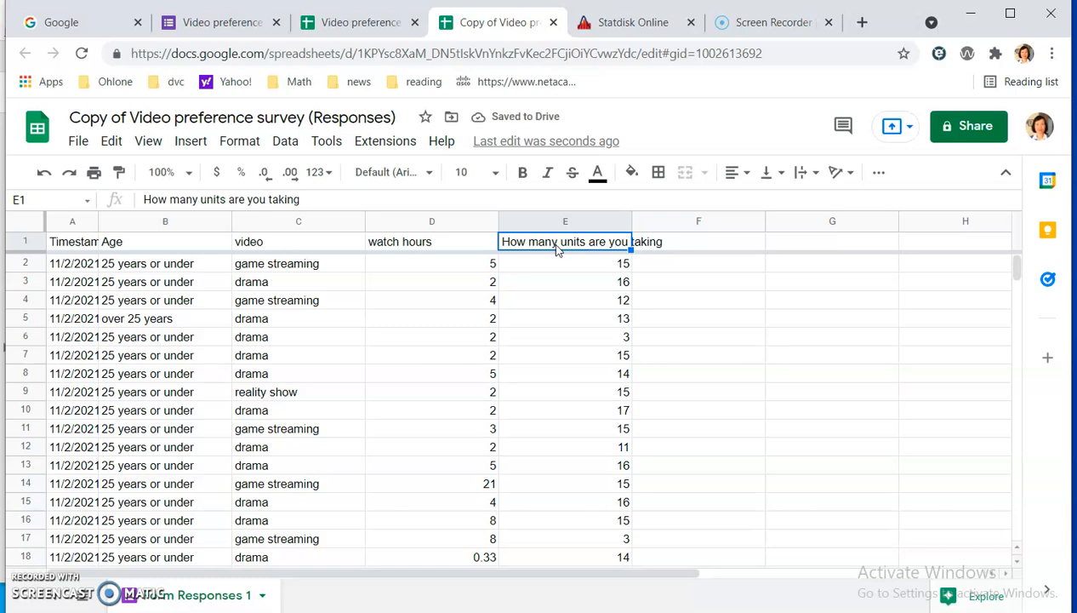
{"action": "type", "text": "units"}
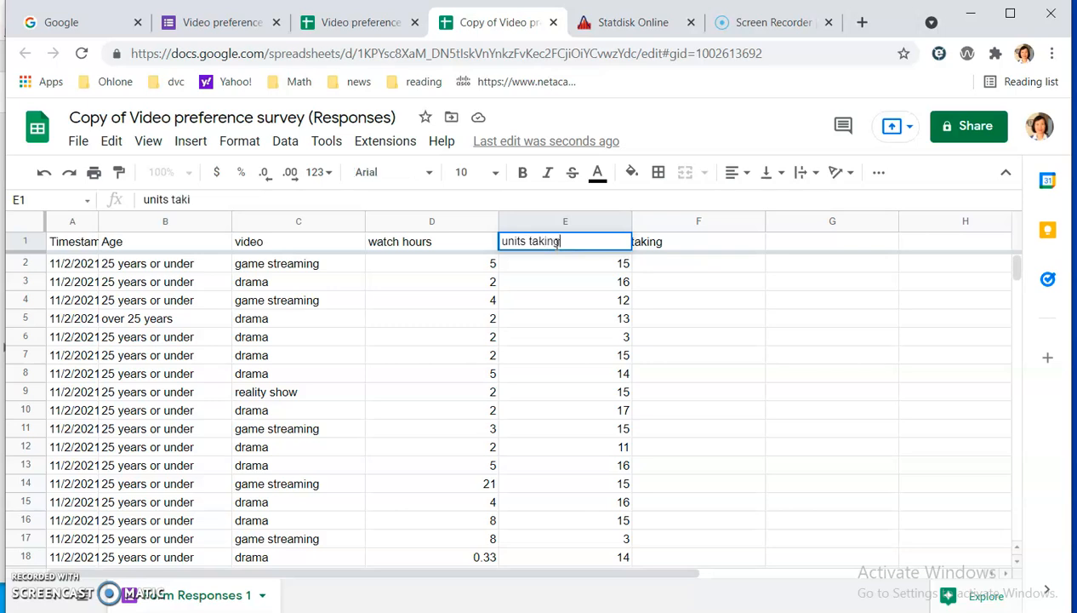
{"action": "left_click", "coordinate": [707, 286]}
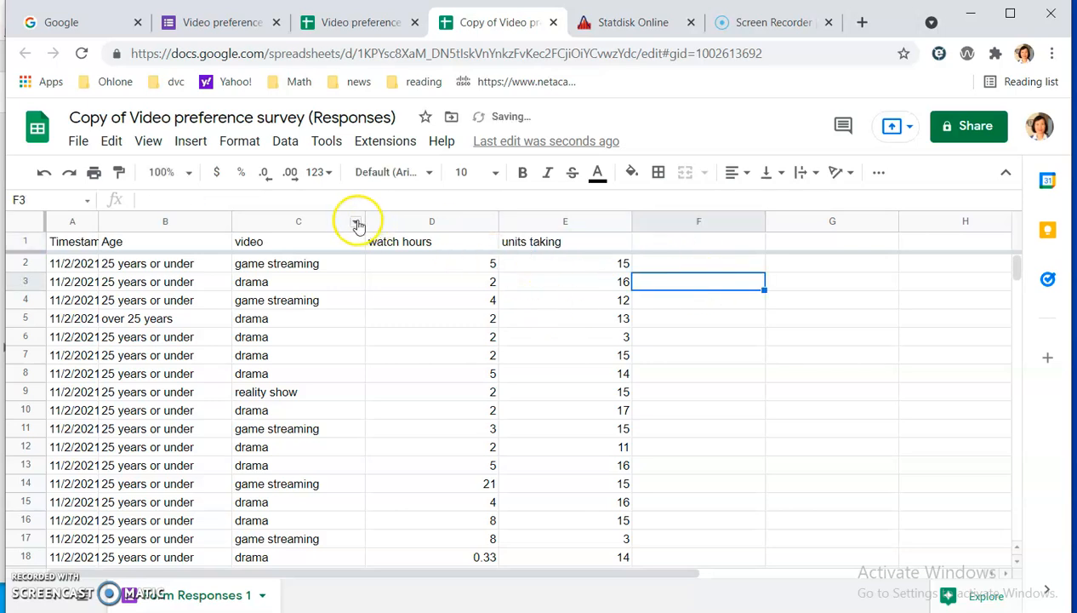
Narrow the video, watch hours and units taking columns slightly.
{"action": "left_click_drag", "start_coordinate": [364, 222], "coordinate": [346, 223]}
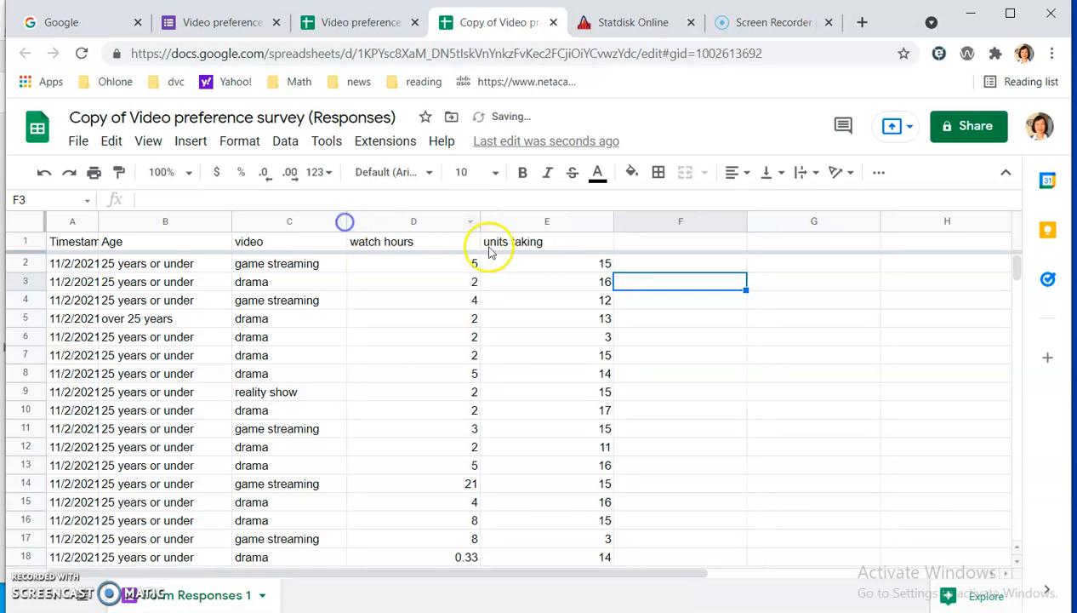
{"action": "left_click_drag", "start_coordinate": [477, 226], "coordinate": [462, 223]}
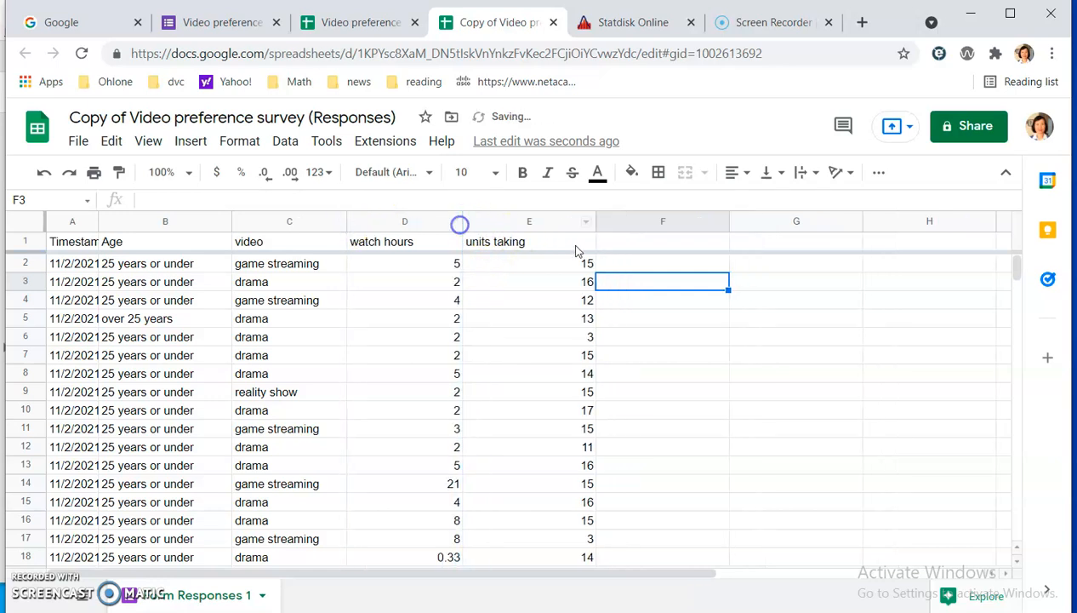
{"action": "left_click_drag", "start_coordinate": [594, 223], "coordinate": [573, 223]}
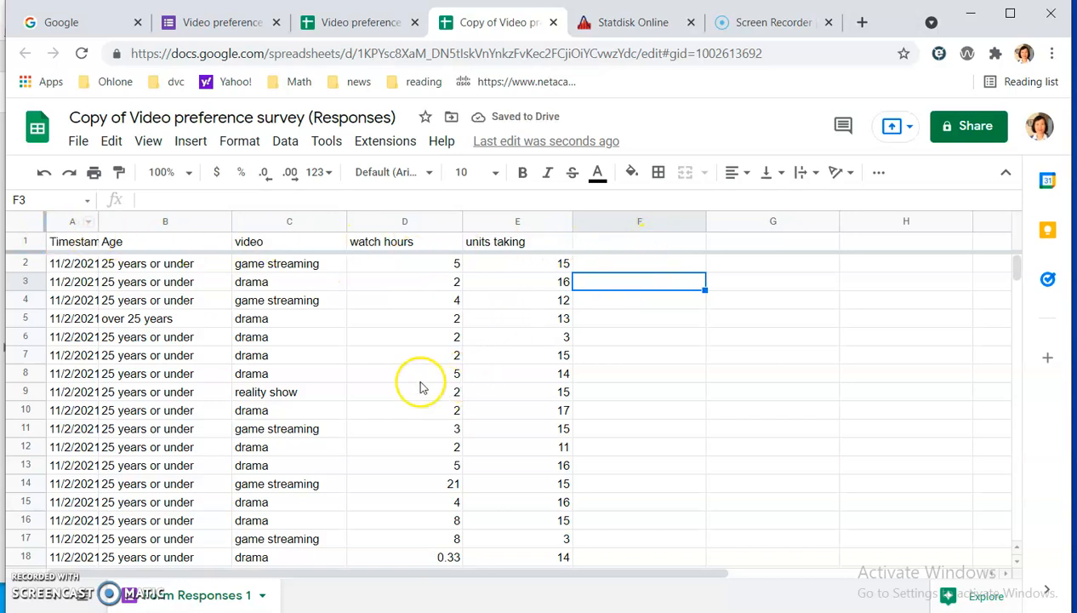
Look through the response rows and highlight the Age and video columns together from the header to row 24.
{"action": "scroll", "coordinate": [393, 373], "scroll_direction": "down", "scroll_amount": 2}
{"action": "scroll", "coordinate": [396, 368], "scroll_direction": "down", "scroll_amount": 4}
{"action": "scroll", "coordinate": [399, 364], "scroll_direction": "up", "scroll_amount": 6}
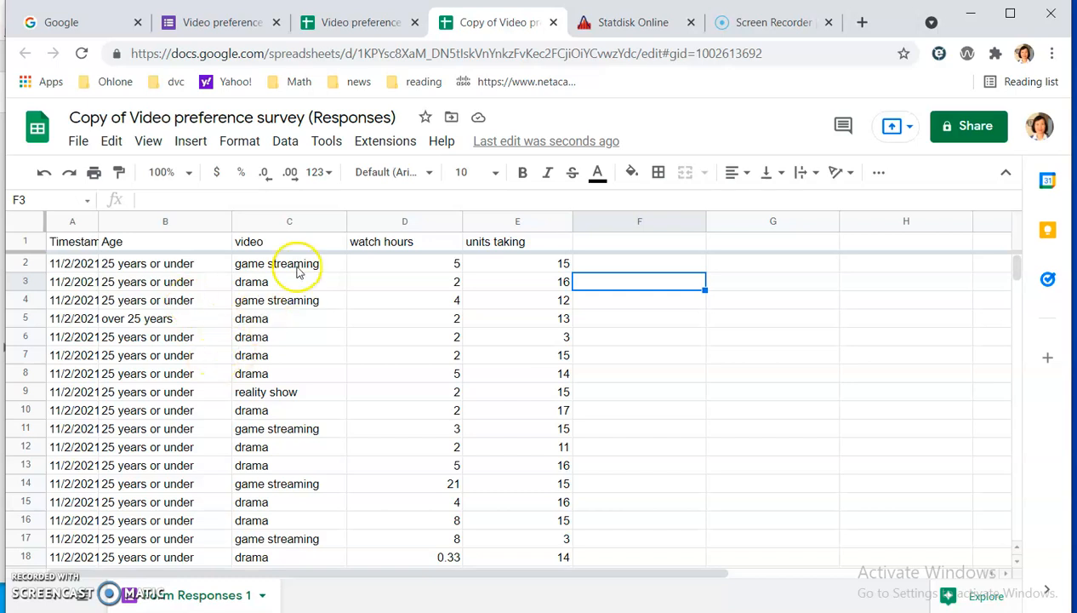
{"action": "scroll", "coordinate": [277, 324], "scroll_direction": "down", "scroll_amount": 3}
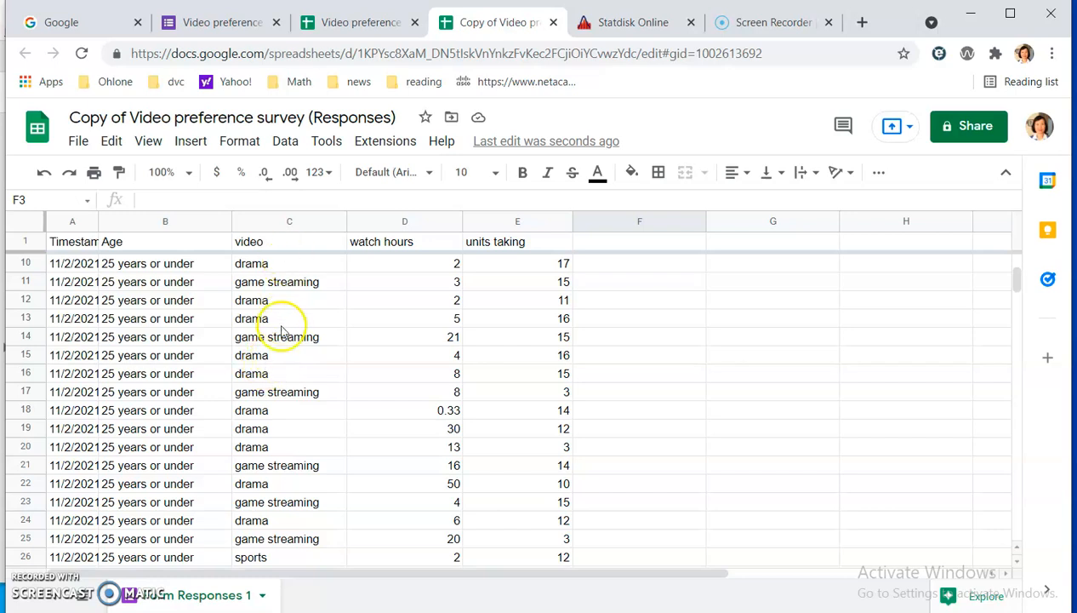
{"action": "scroll", "coordinate": [212, 362], "scroll_direction": "down", "scroll_amount": 2}
{"action": "scroll", "coordinate": [198, 338], "scroll_direction": "up", "scroll_amount": 5}
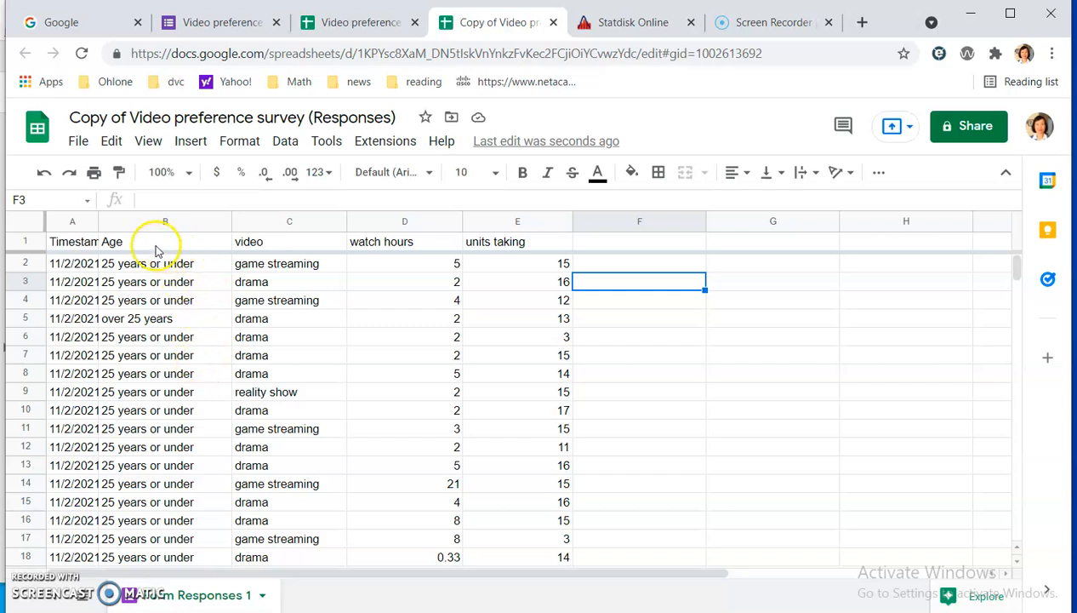
{"action": "left_click_drag", "start_coordinate": [156, 246], "coordinate": [278, 545]}
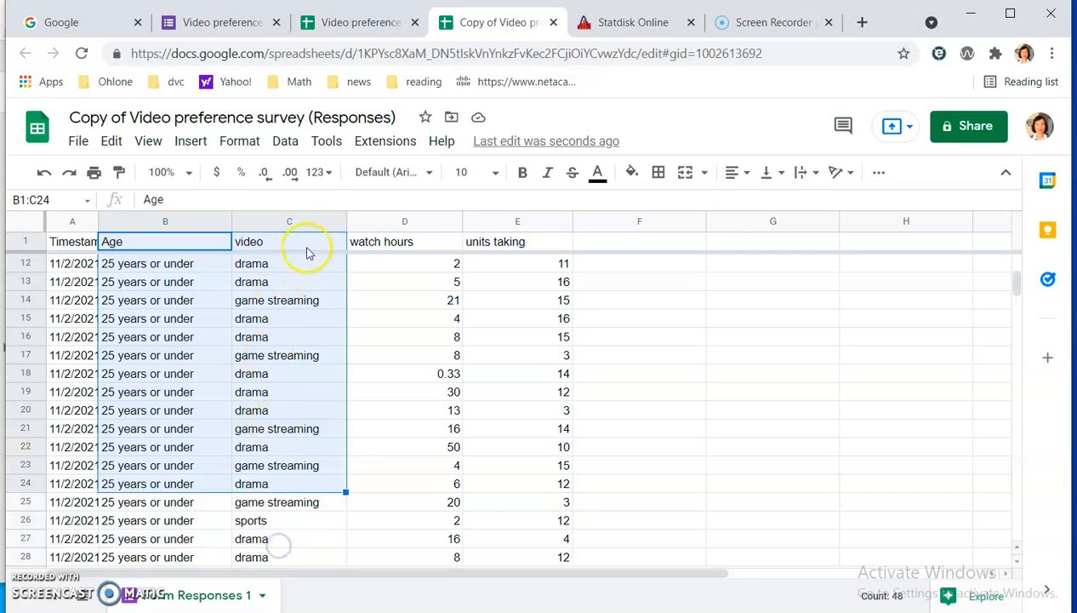
{"action": "left_click", "coordinate": [384, 320]}
Copy the Age, video, watch hours and units taking data with headers, range B1:E82.
{"action": "left_click", "coordinate": [141, 241]}
{"action": "left_click_drag", "start_coordinate": [141, 241], "coordinate": [477, 581]}
{"action": "left_click_drag", "start_coordinate": [476, 581], "coordinate": [483, 485]}
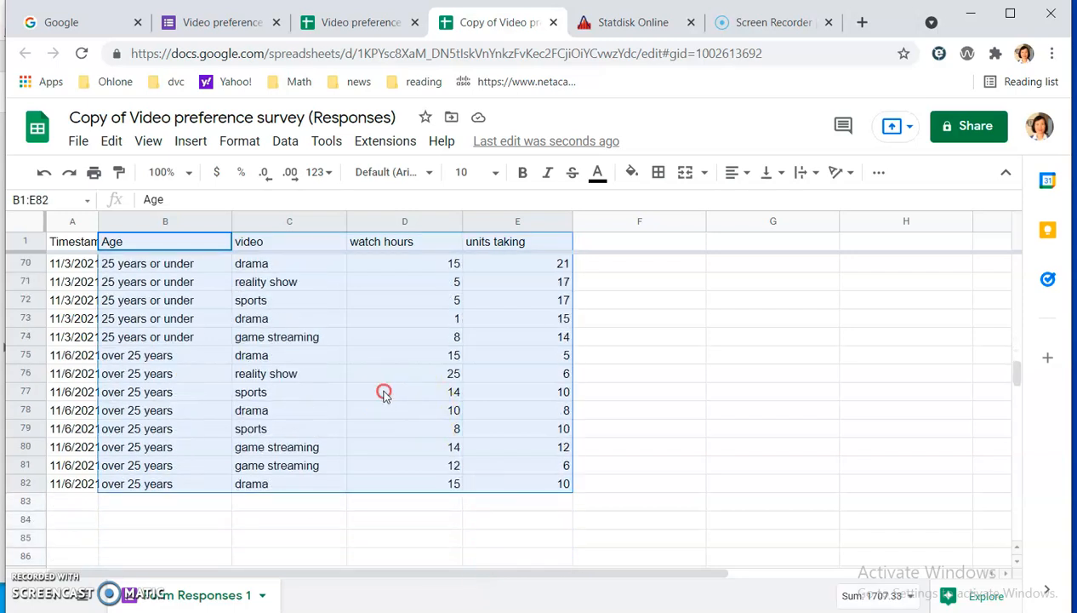
{"action": "right_click", "coordinate": [383, 393]}
{"action": "left_click", "coordinate": [455, 195]}
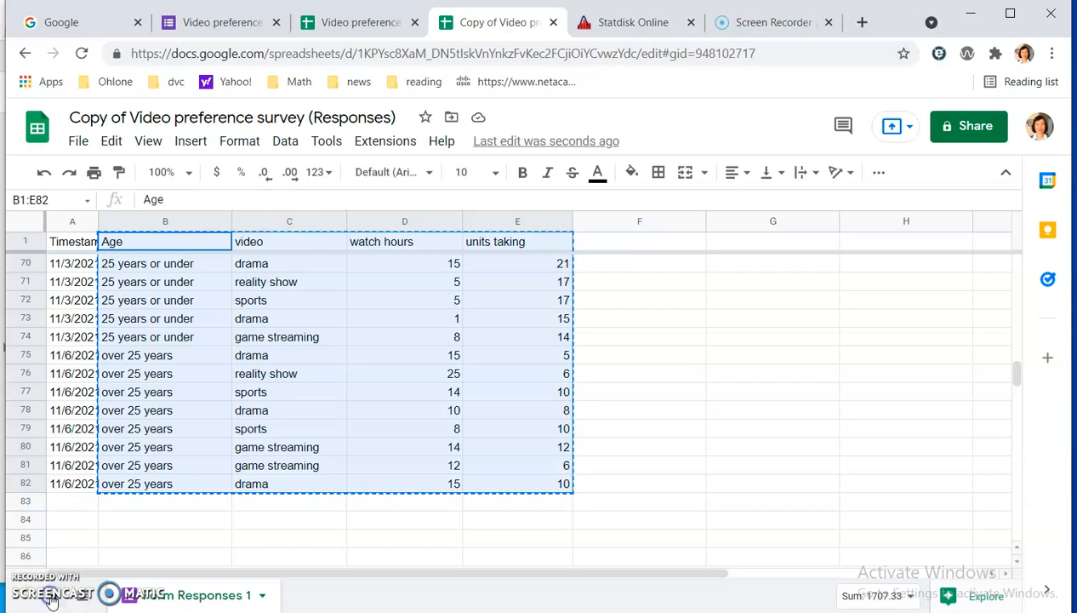
Add a new sheet to the spreadsheet and name it sorted data.
{"action": "left_click", "coordinate": [21, 595]}
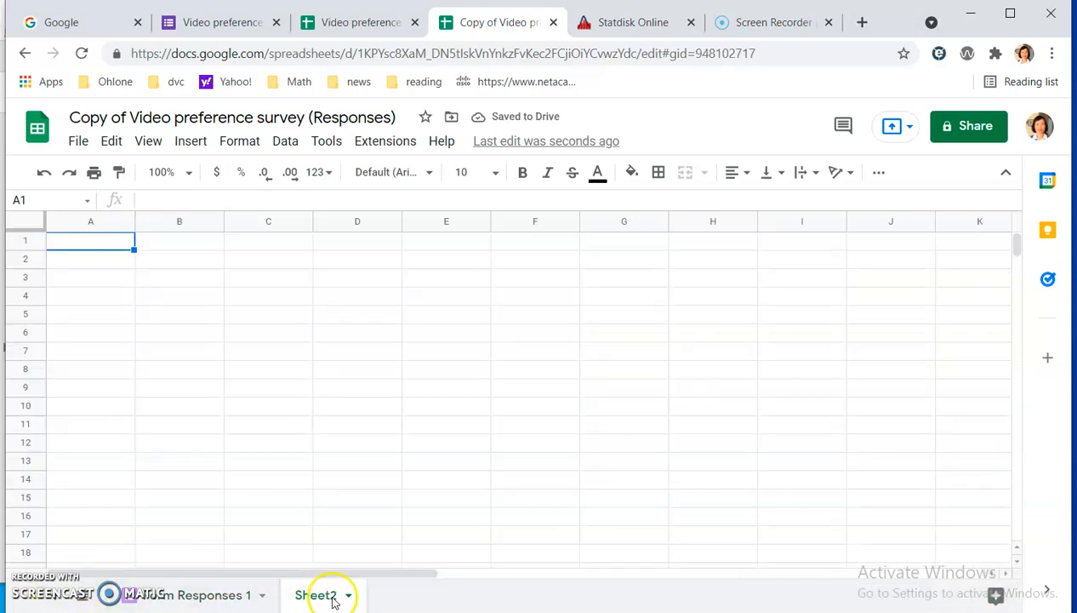
{"action": "right_click", "coordinate": [326, 602]}
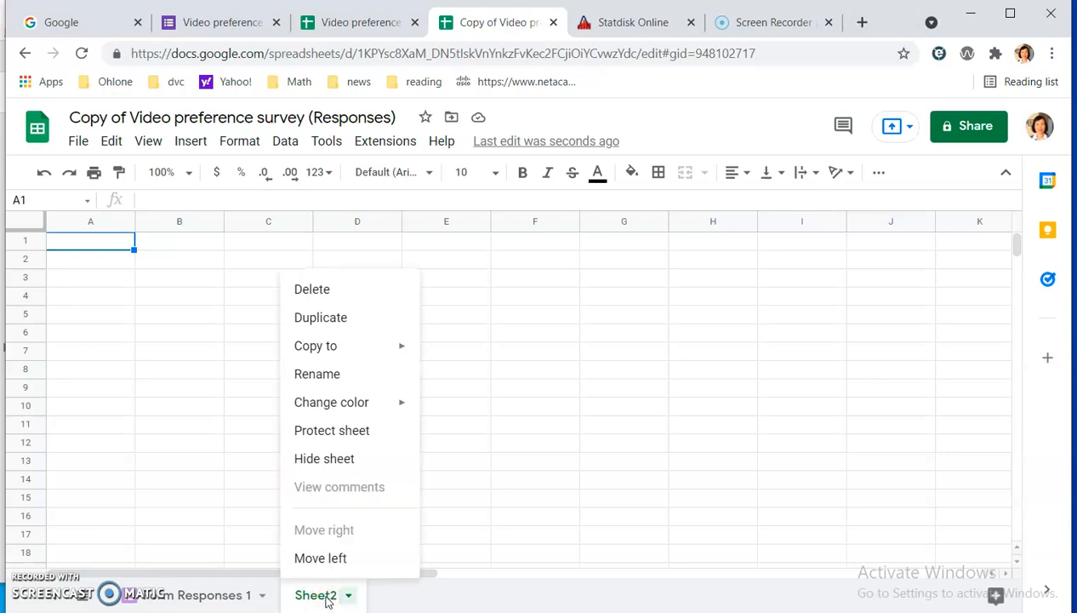
{"action": "left_click", "coordinate": [349, 386]}
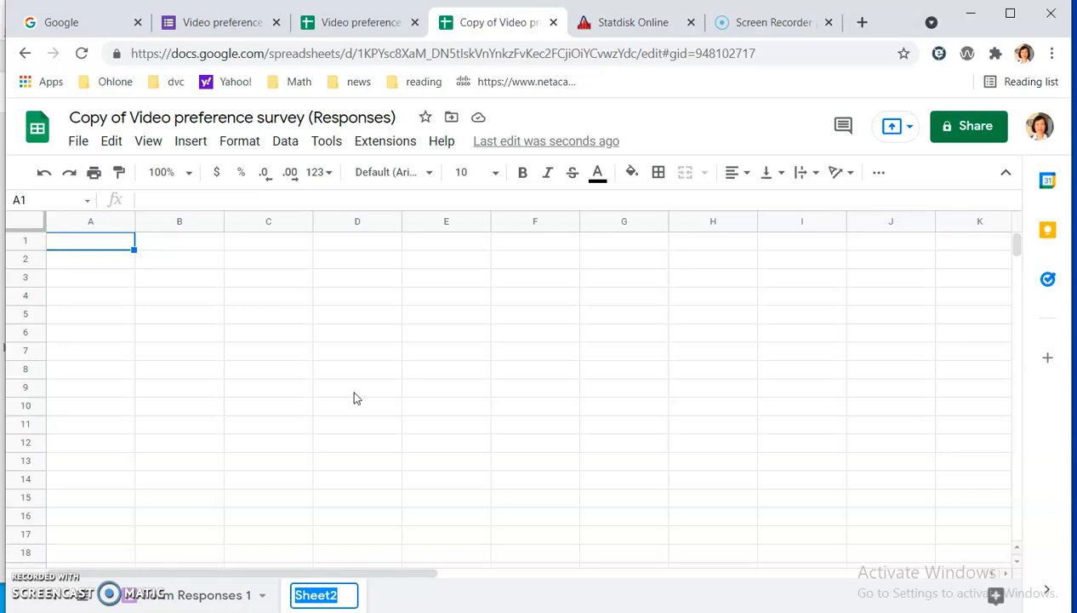
{"action": "type", "text": "sorted d"}
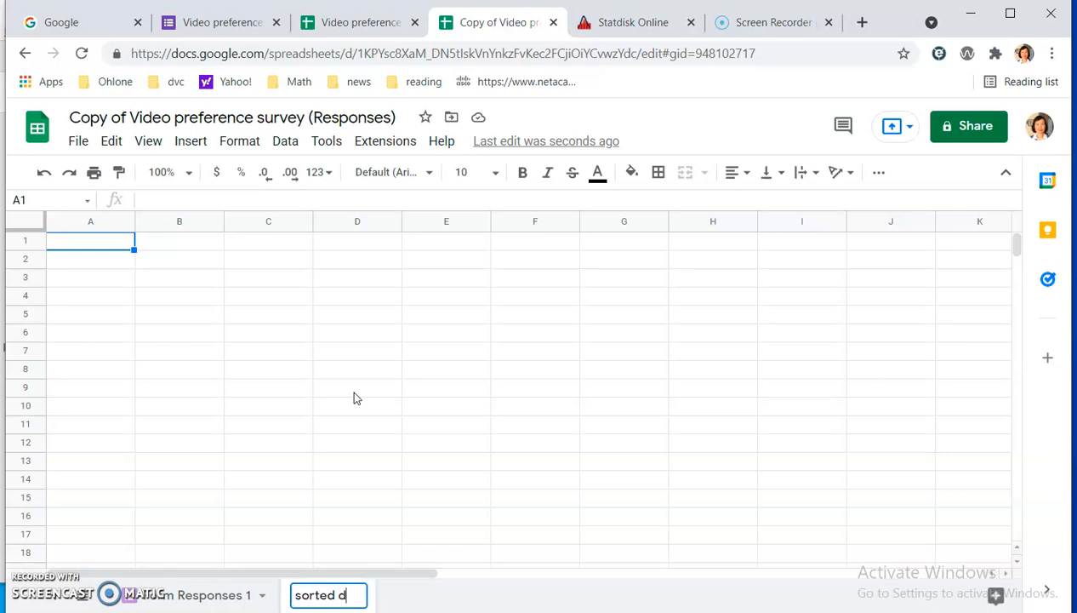
{"action": "left_click", "coordinate": [144, 299]}
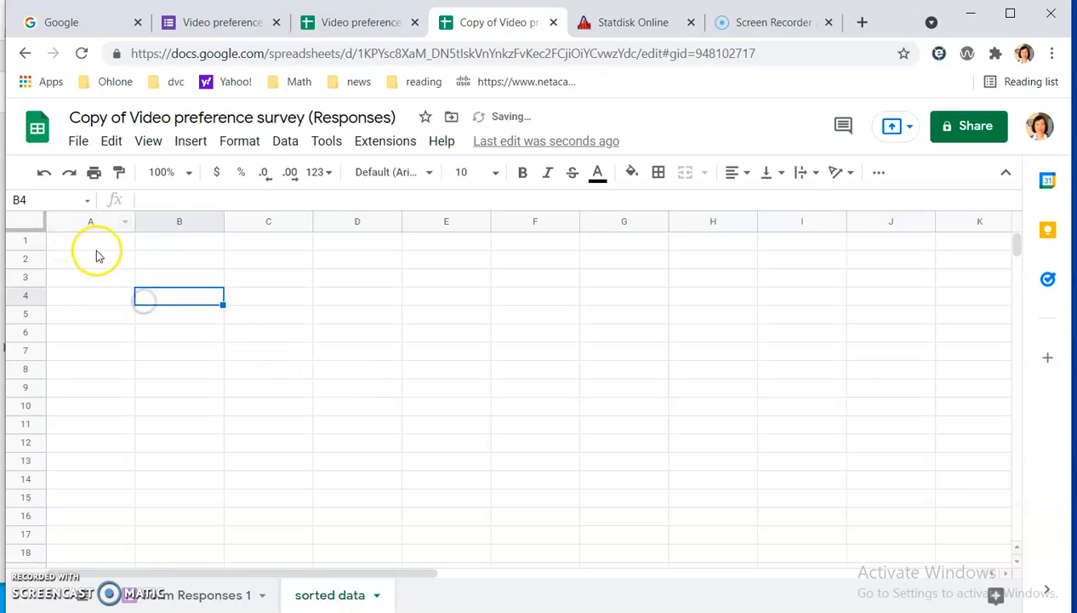
Paste the copied responses at A1 of the sorted data sheet and compare them with the Form Responses 1 sheet.
{"action": "left_click", "coordinate": [101, 245]}
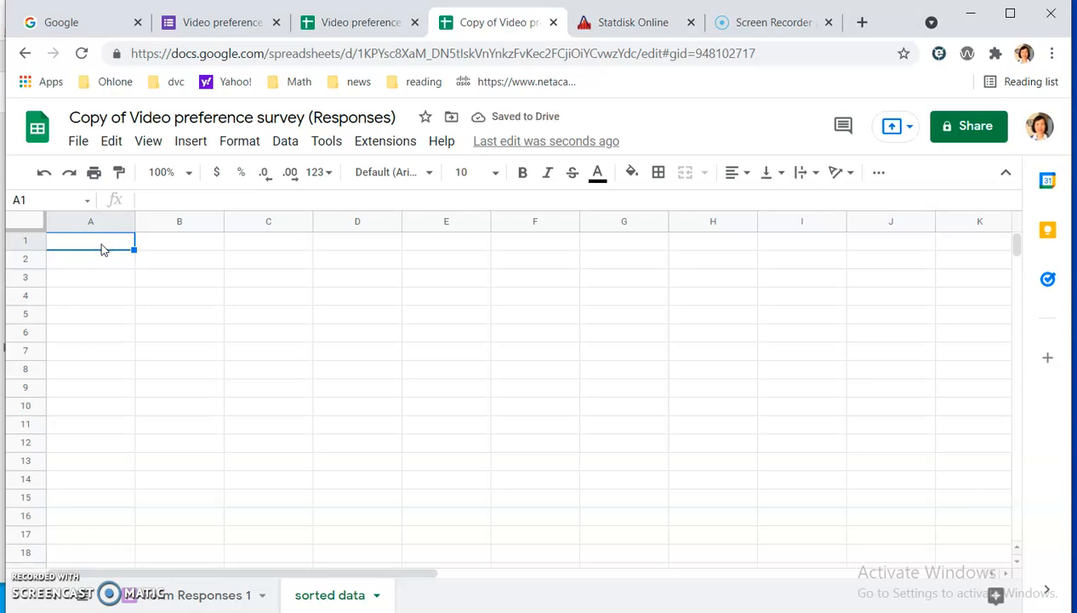
{"action": "key", "text": "ctrl+v"}
{"action": "left_click", "coordinate": [529, 331]}
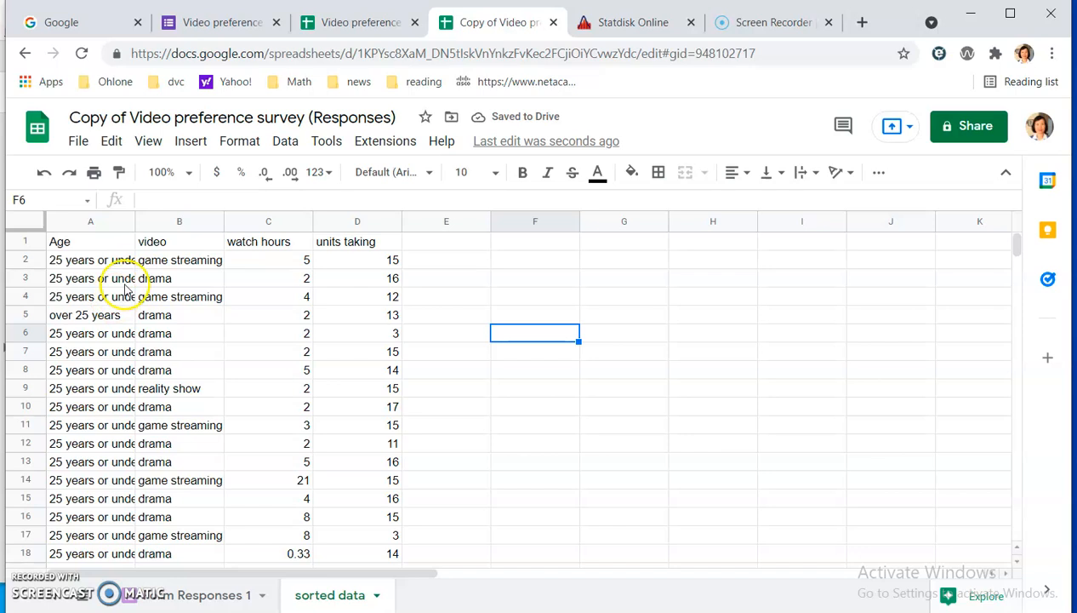
{"action": "left_click", "coordinate": [198, 598]}
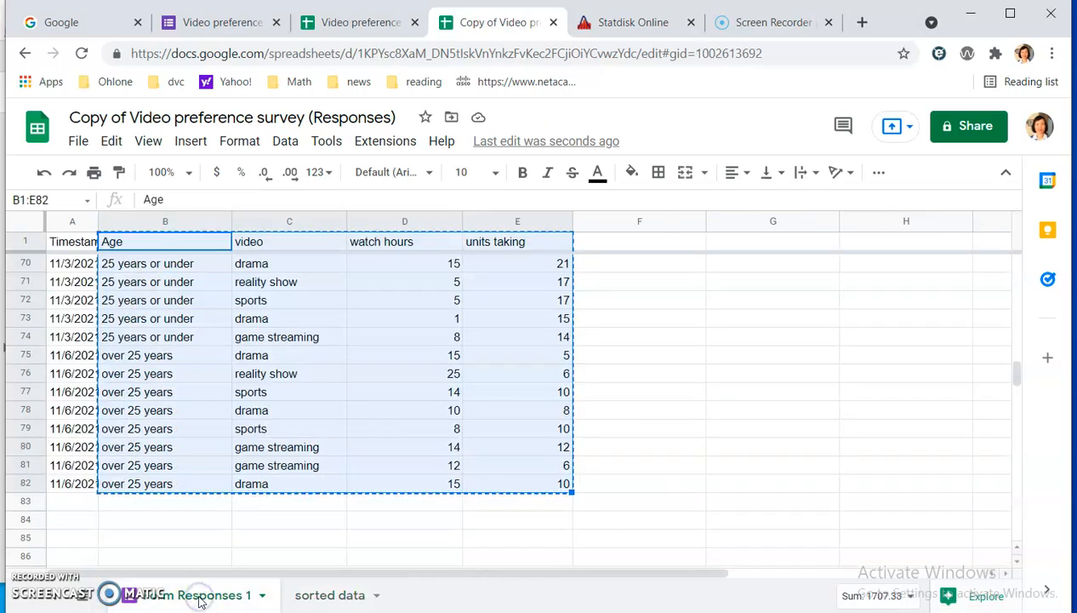
{"action": "left_click", "coordinate": [324, 599]}
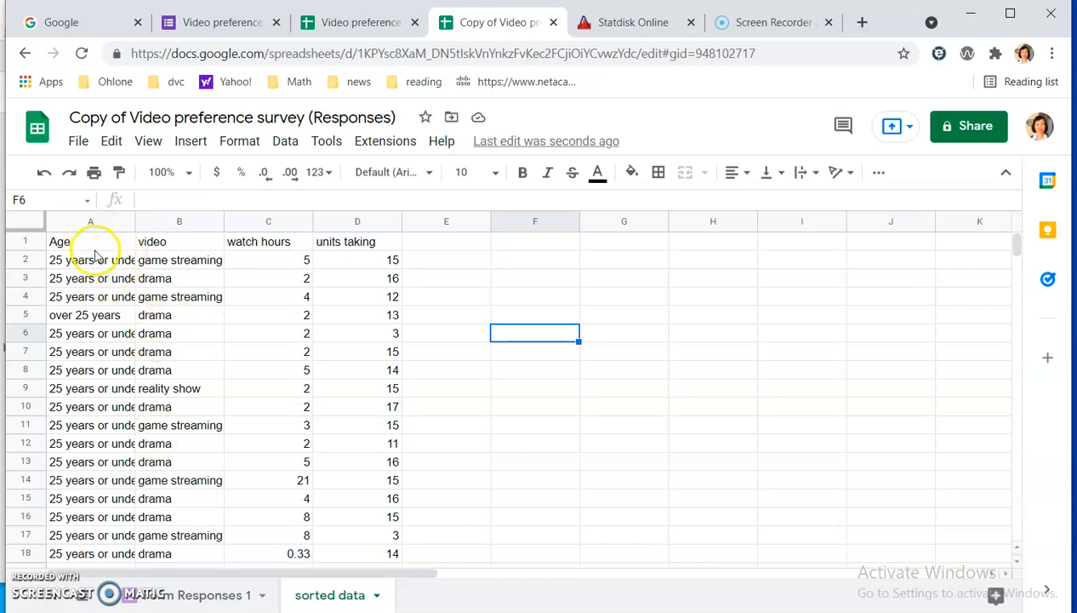
Sort the range A1:D82 by Age from A to Z, treating the first row as a header row.
{"action": "left_click_drag", "start_coordinate": [90, 245], "coordinate": [363, 470]}
{"action": "scroll", "coordinate": [500, 359], "scroll_direction": "up", "scroll_amount": 12}
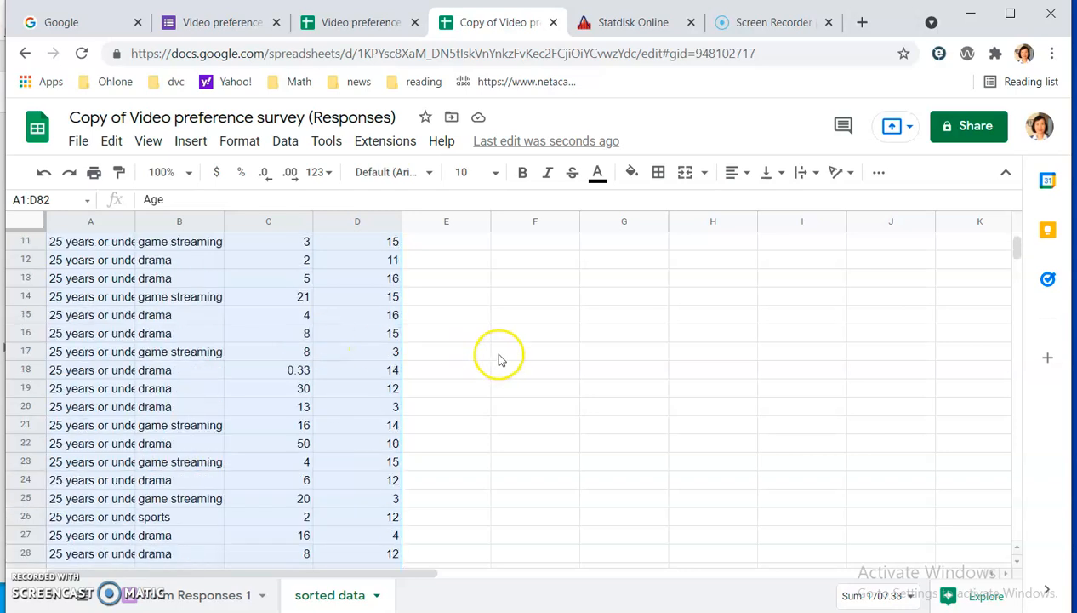
{"action": "scroll", "coordinate": [500, 360], "scroll_direction": "up", "scroll_amount": 3}
{"action": "left_click", "coordinate": [285, 141]}
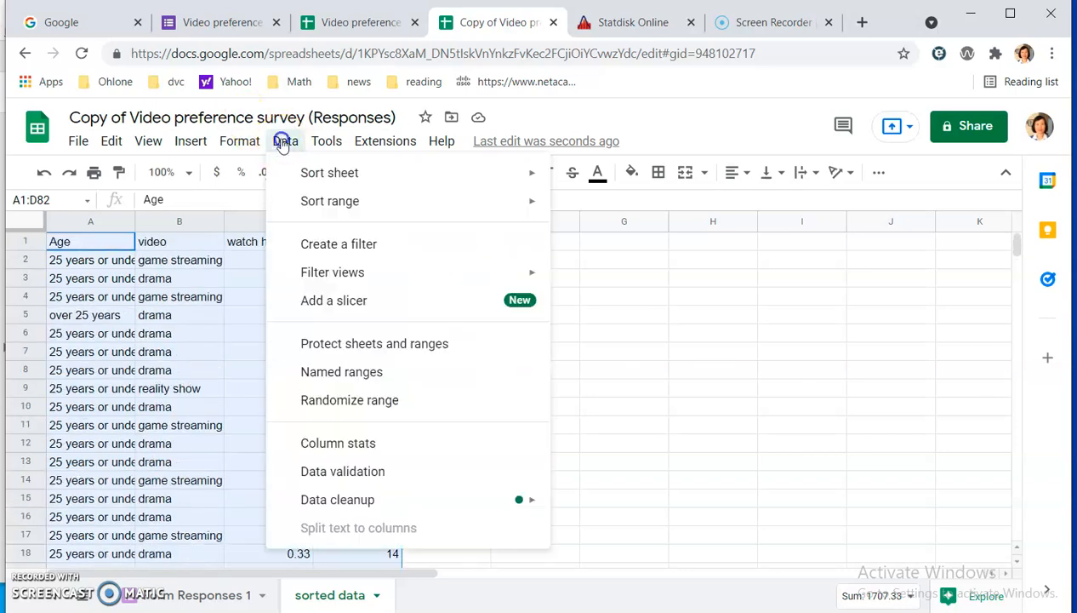
{"action": "mouse_move", "coordinate": [320, 200]}
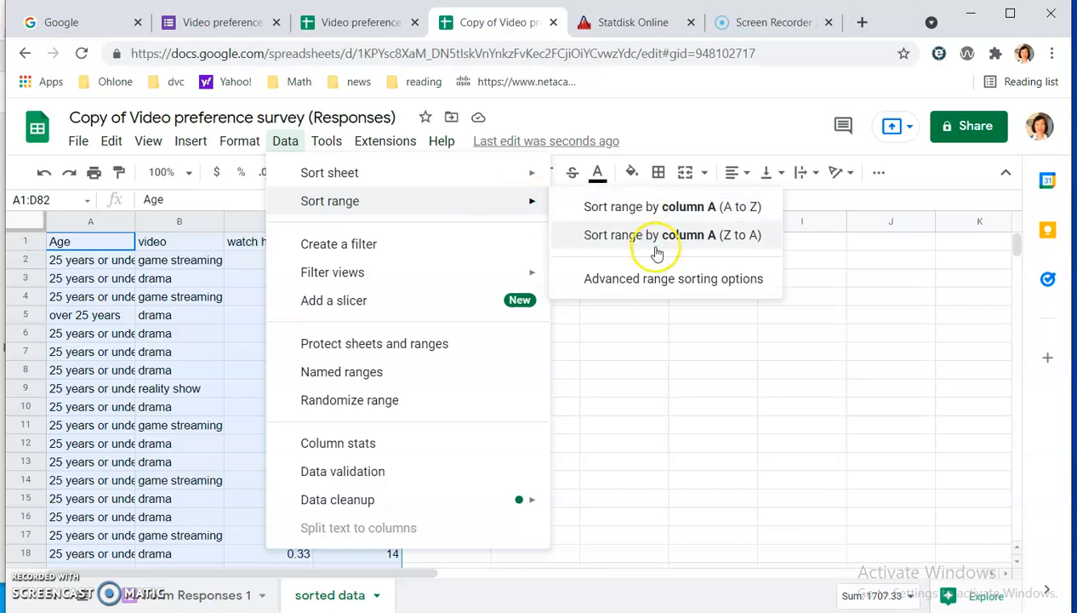
{"action": "left_click", "coordinate": [648, 281]}
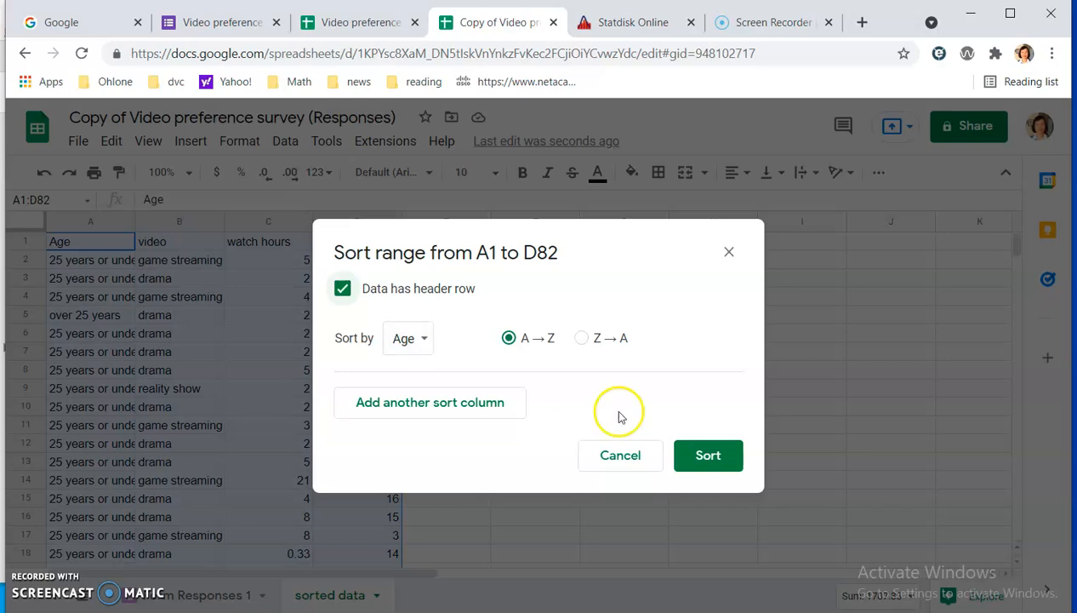
{"action": "left_click", "coordinate": [708, 455]}
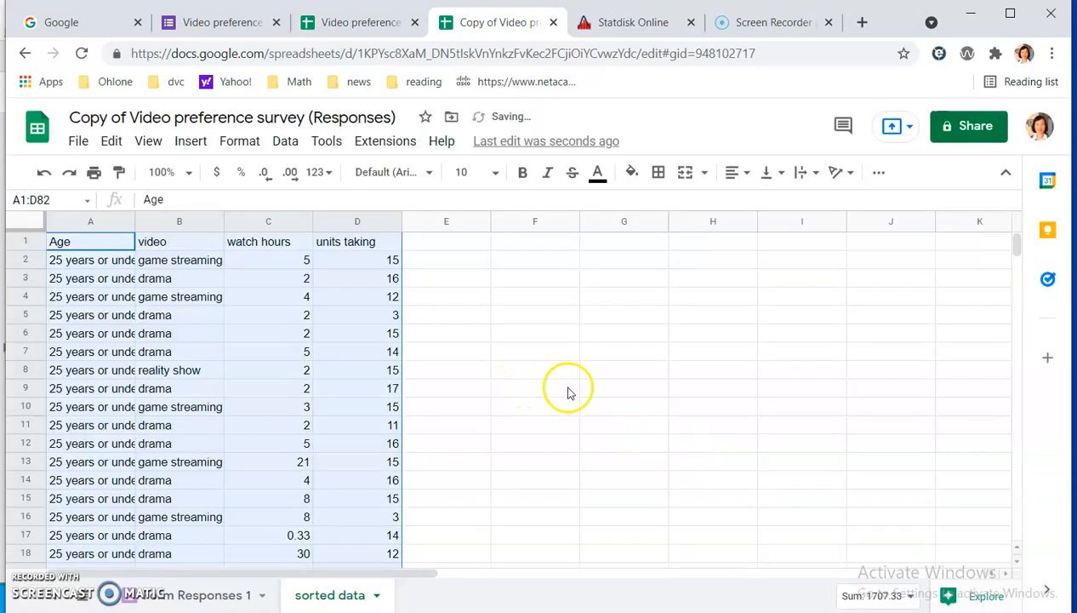
Deselect the range and look through the sorted Age column to the point where the age group changes.
{"action": "left_click", "coordinate": [524, 388]}
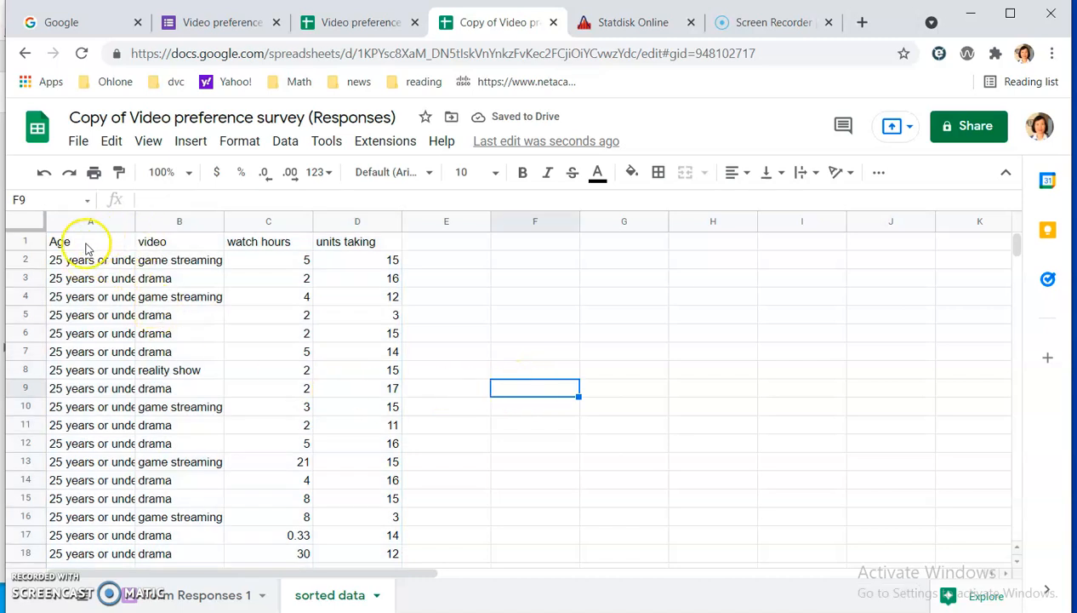
{"action": "scroll", "coordinate": [373, 438], "scroll_direction": "down", "scroll_amount": 1}
{"action": "scroll", "coordinate": [372, 438], "scroll_direction": "down", "scroll_amount": 12}
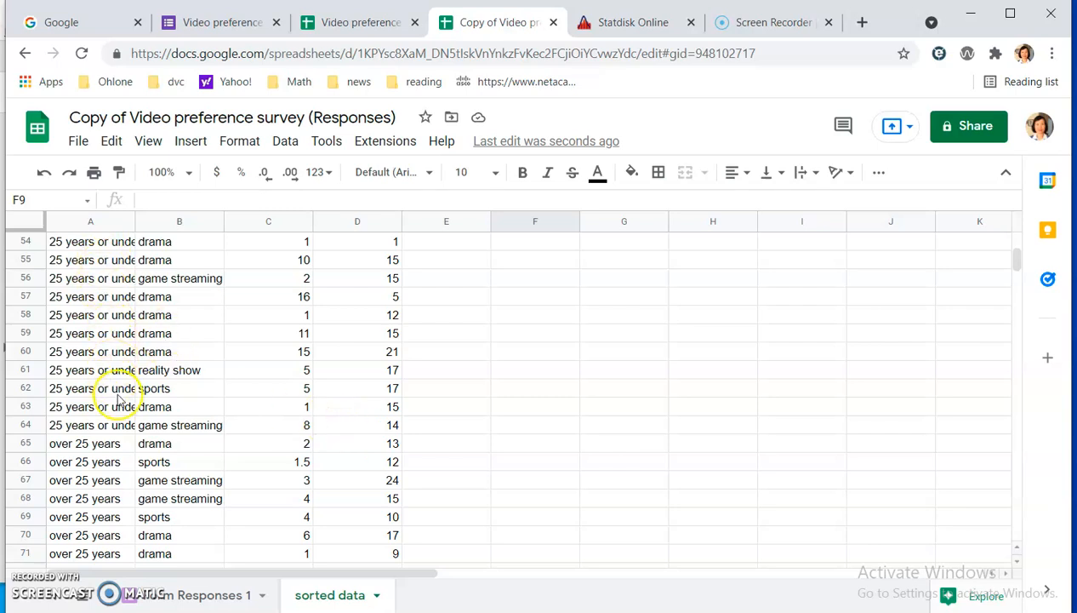
Copy the video, watch hours and units taking columns with headers for the 25 years or under group, B1:D64 of the sorted data sheet.
{"action": "scroll", "coordinate": [122, 398], "scroll_direction": "down", "scroll_amount": 1}
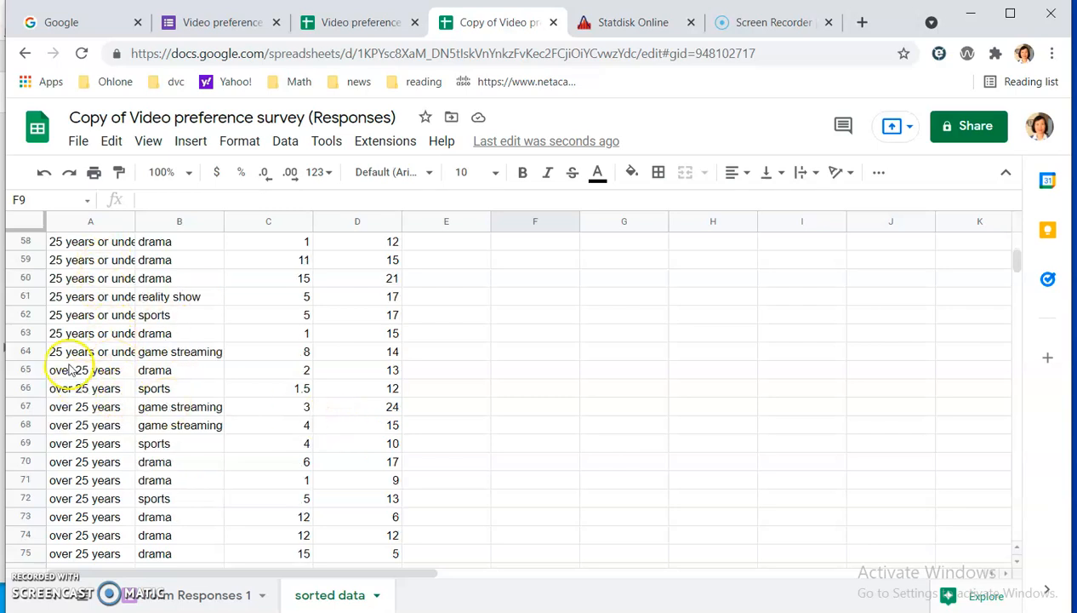
{"action": "scroll", "coordinate": [120, 383], "scroll_direction": "down", "scroll_amount": 3}
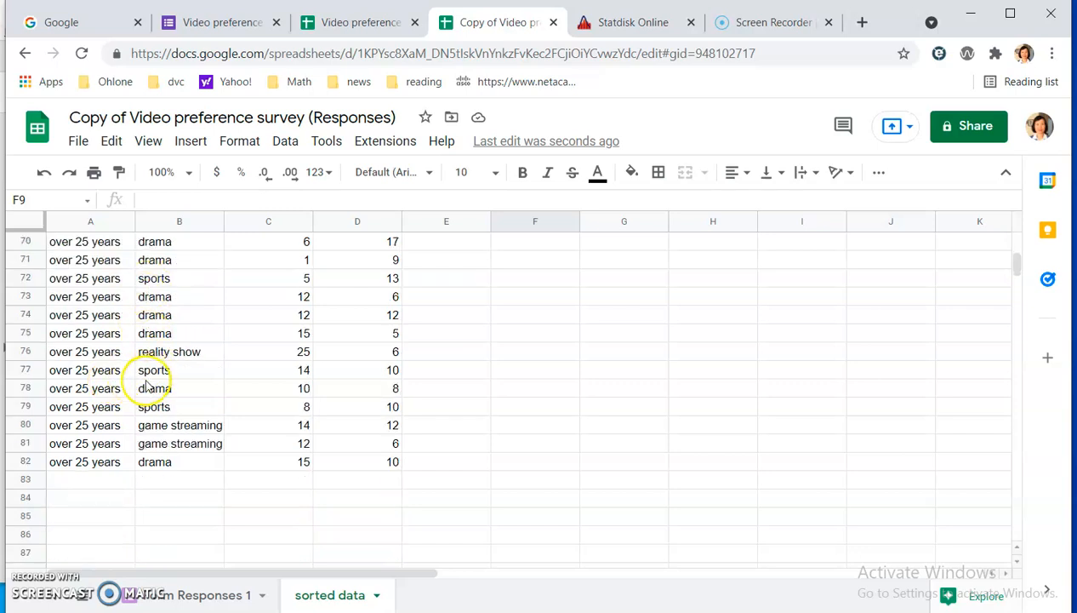
{"action": "scroll", "coordinate": [146, 387], "scroll_direction": "up", "scroll_amount": 2}
{"action": "scroll", "coordinate": [146, 387], "scroll_direction": "up", "scroll_amount": 15}
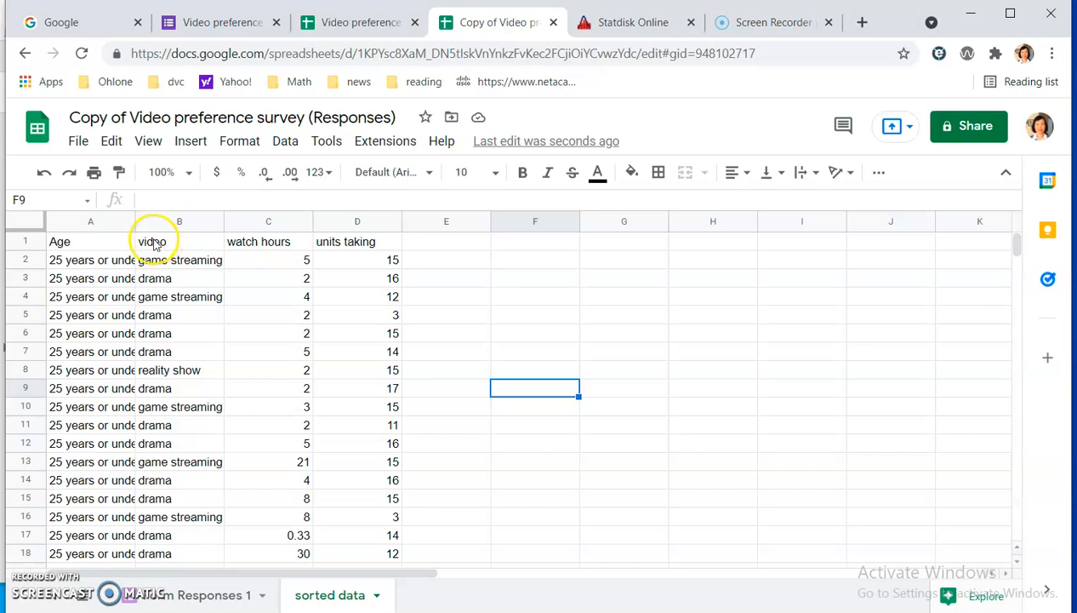
{"action": "left_click_drag", "start_coordinate": [150, 242], "coordinate": [350, 470]}
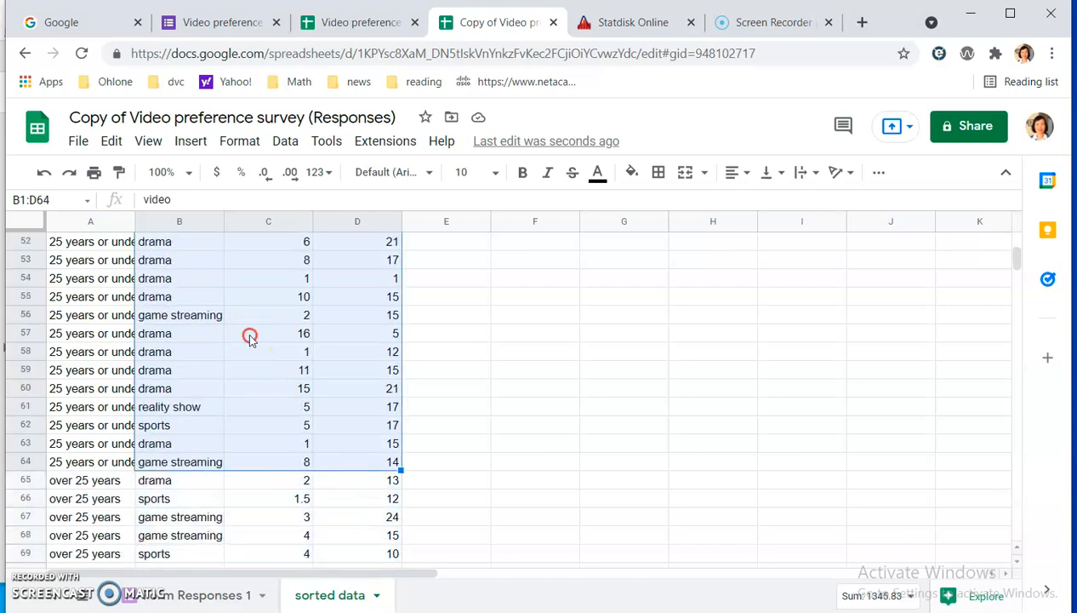
{"action": "right_click", "coordinate": [251, 335]}
{"action": "left_click", "coordinate": [307, 197]}
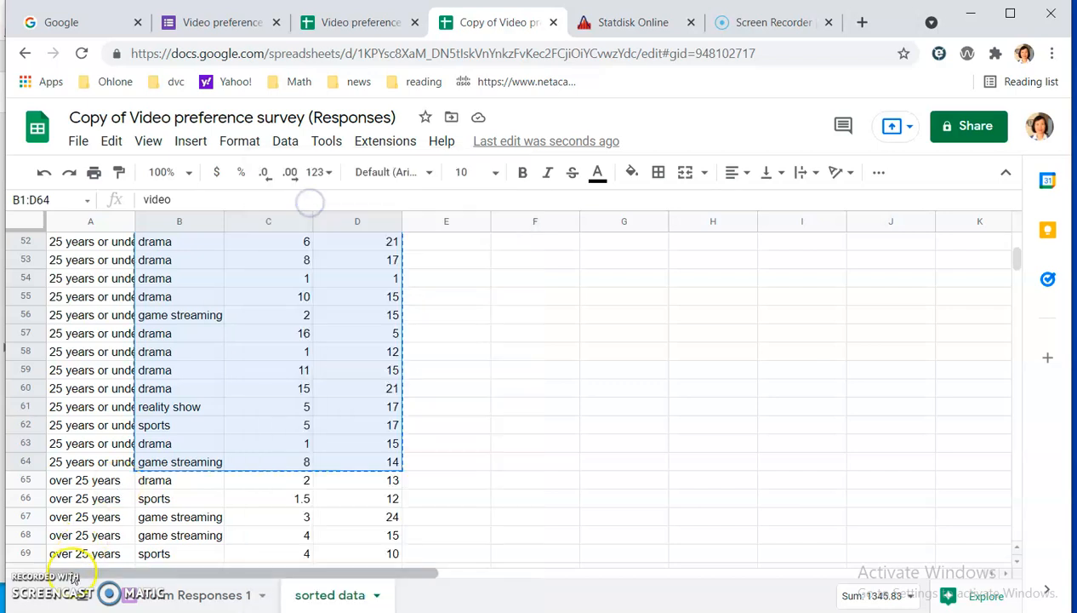
Add a new sheet and paste the copied data of the younger group at A1.
{"action": "left_click", "coordinate": [37, 594]}
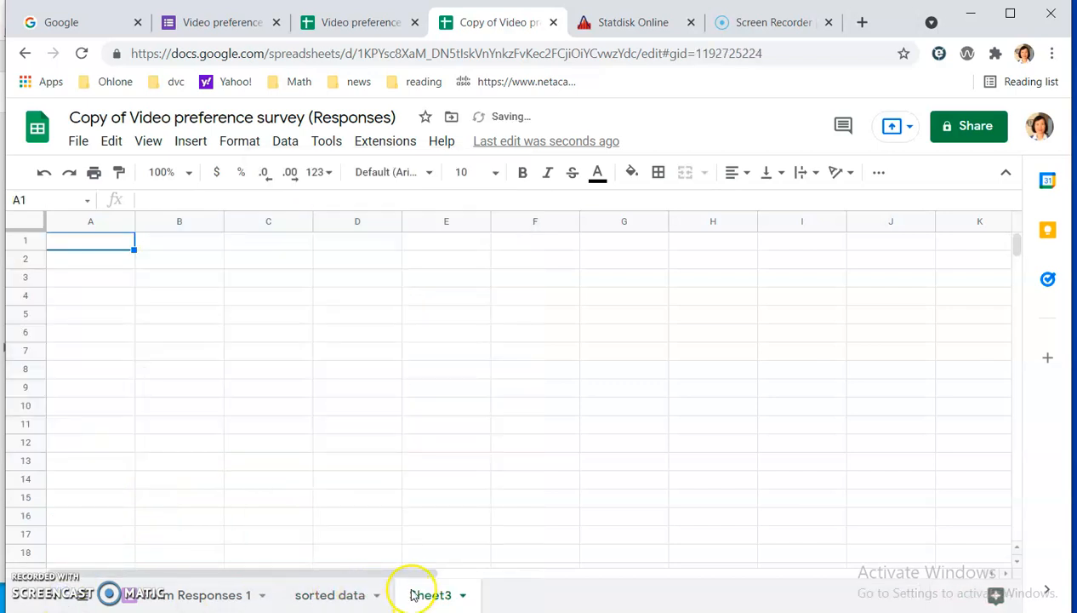
{"action": "right_click", "coordinate": [119, 242]}
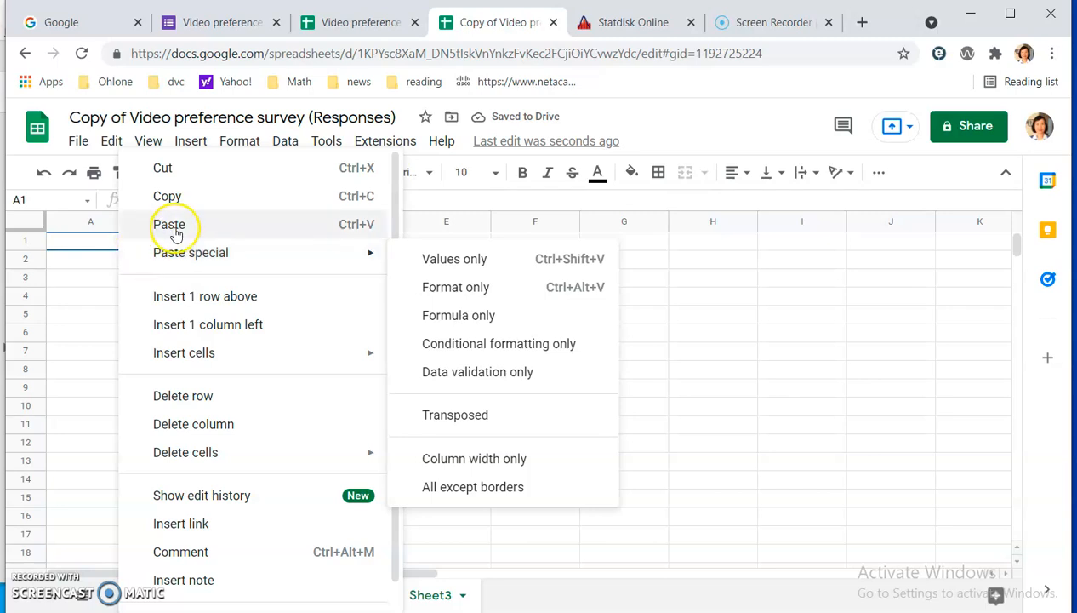
{"action": "left_click", "coordinate": [170, 225]}
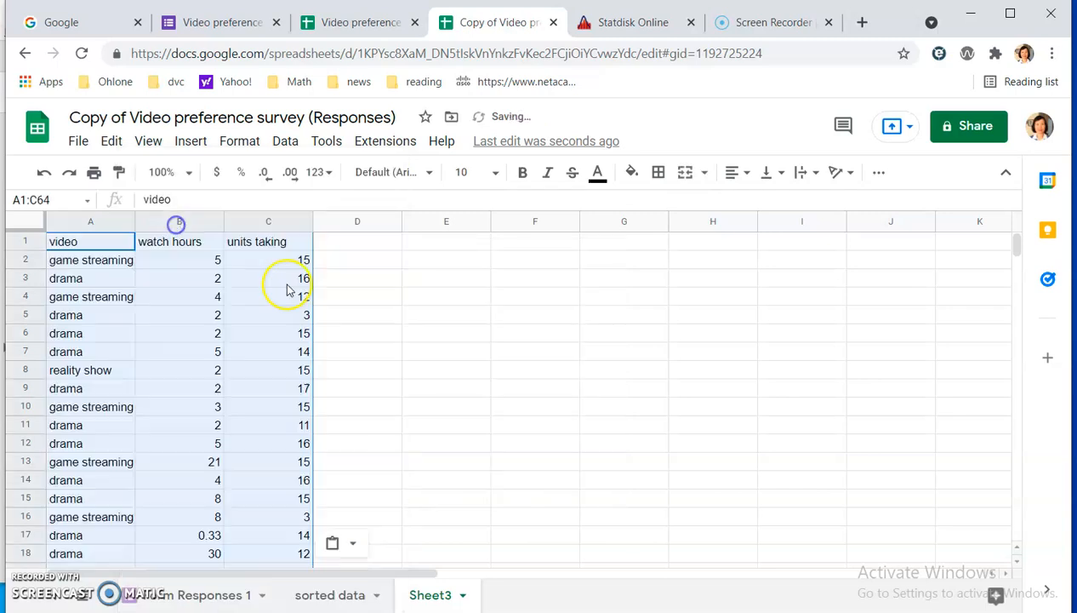
Rename the new sheet holding the 25 years or under responses as younger sample.
{"action": "right_click", "coordinate": [441, 599]}
{"action": "left_click", "coordinate": [445, 377]}
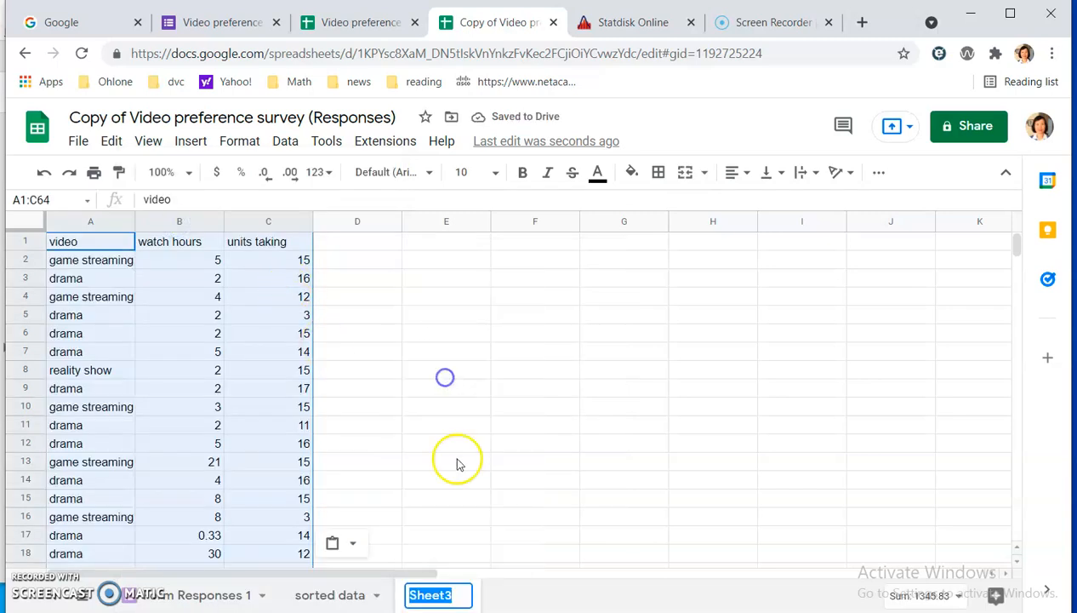
{"action": "type", "text": "younger sample"}
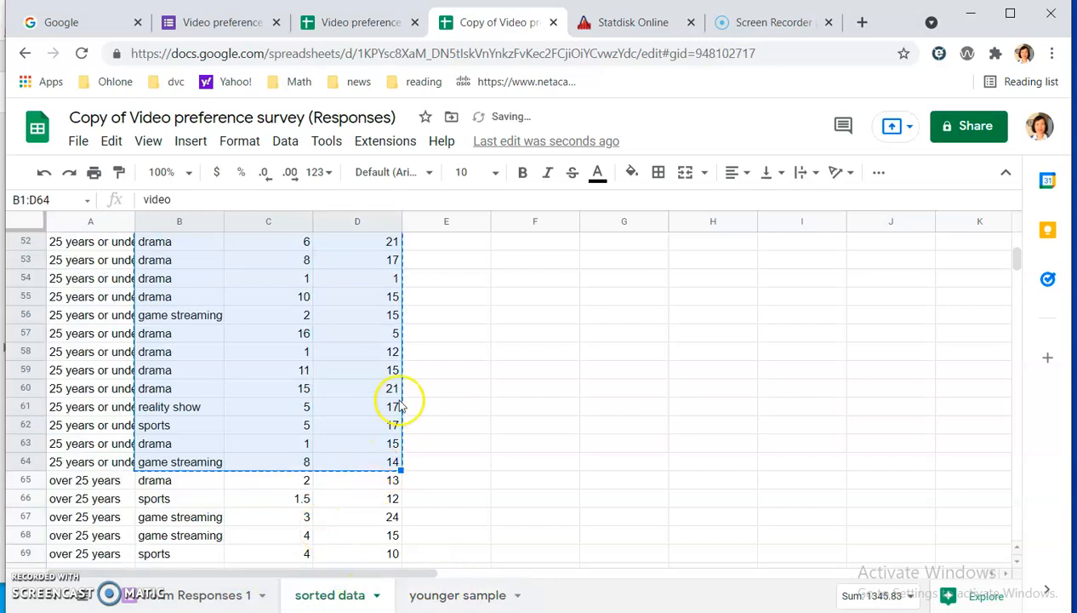
Copy the video, watch hours and units taking values of the over 25 years group, B65:D82 of the sorted data sheet.
{"action": "left_click", "coordinate": [473, 406]}
{"action": "left_click", "coordinate": [75, 481]}
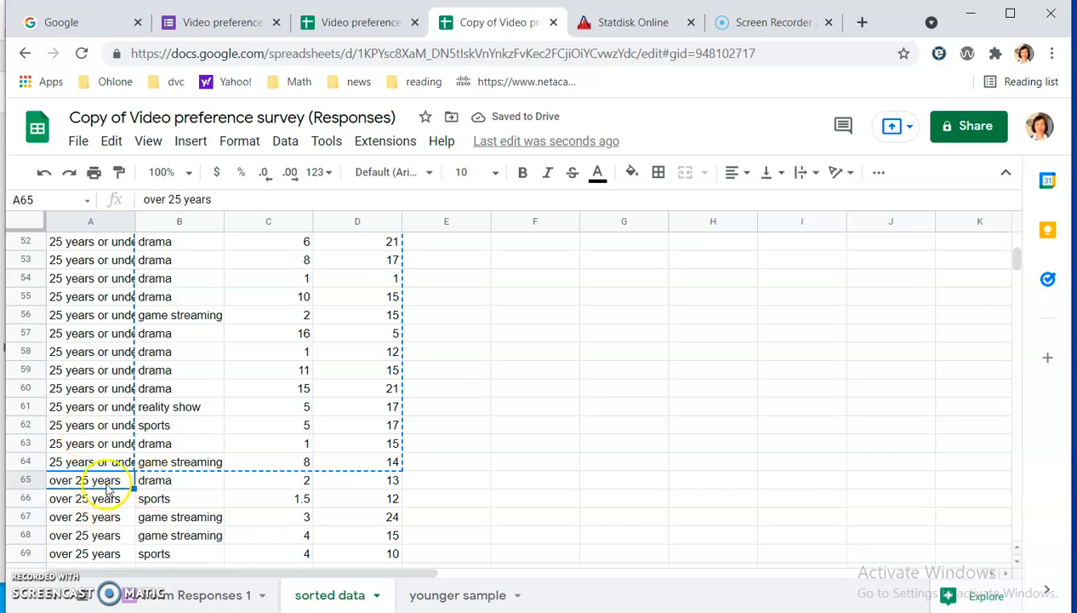
{"action": "left_click_drag", "start_coordinate": [156, 480], "coordinate": [379, 427]}
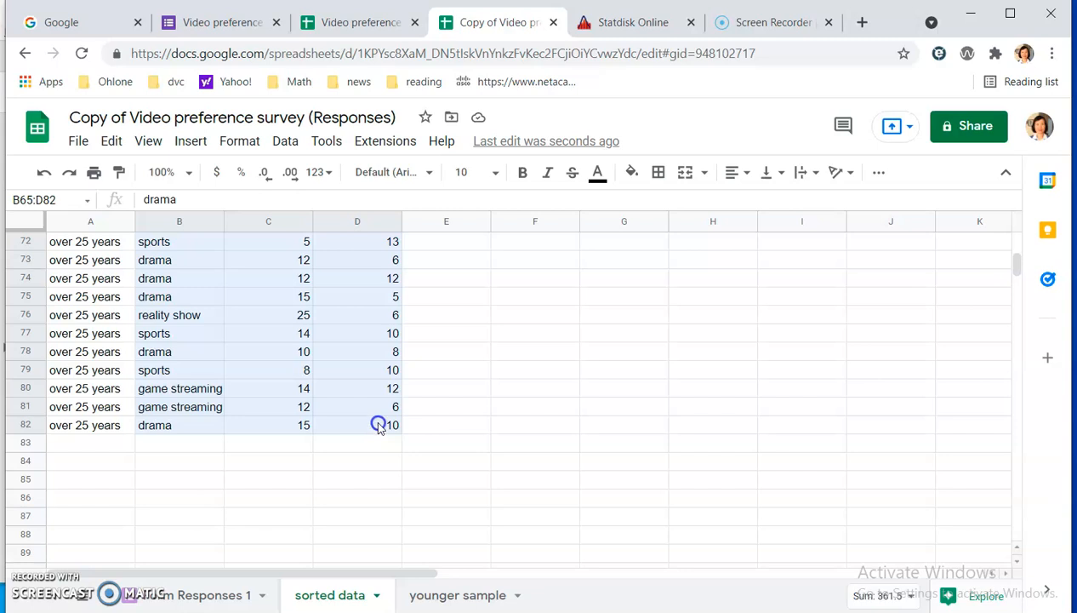
{"action": "right_click", "coordinate": [293, 356]}
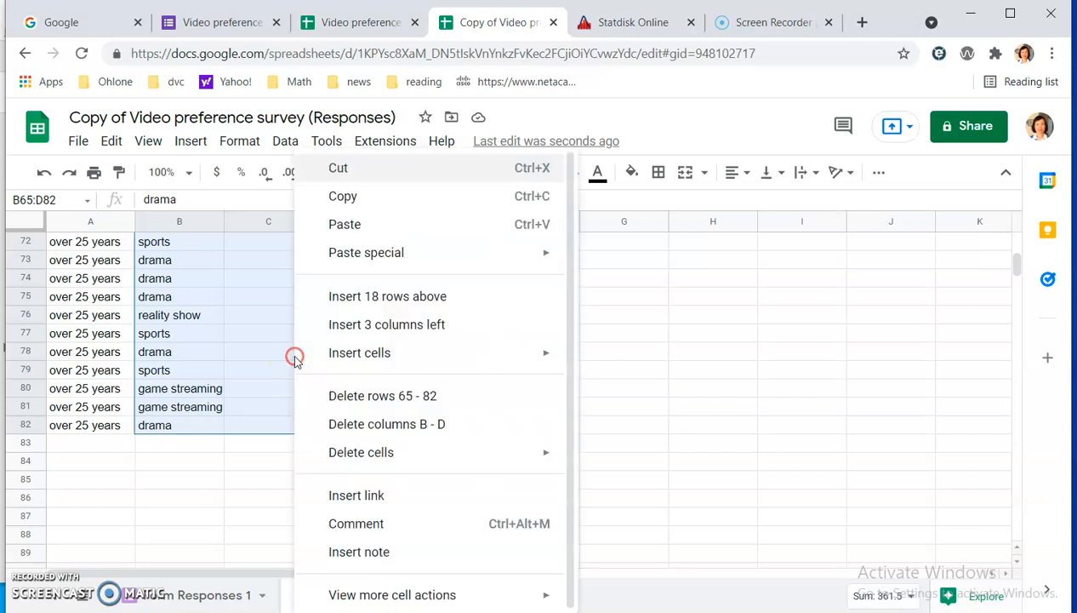
{"action": "left_click", "coordinate": [380, 207]}
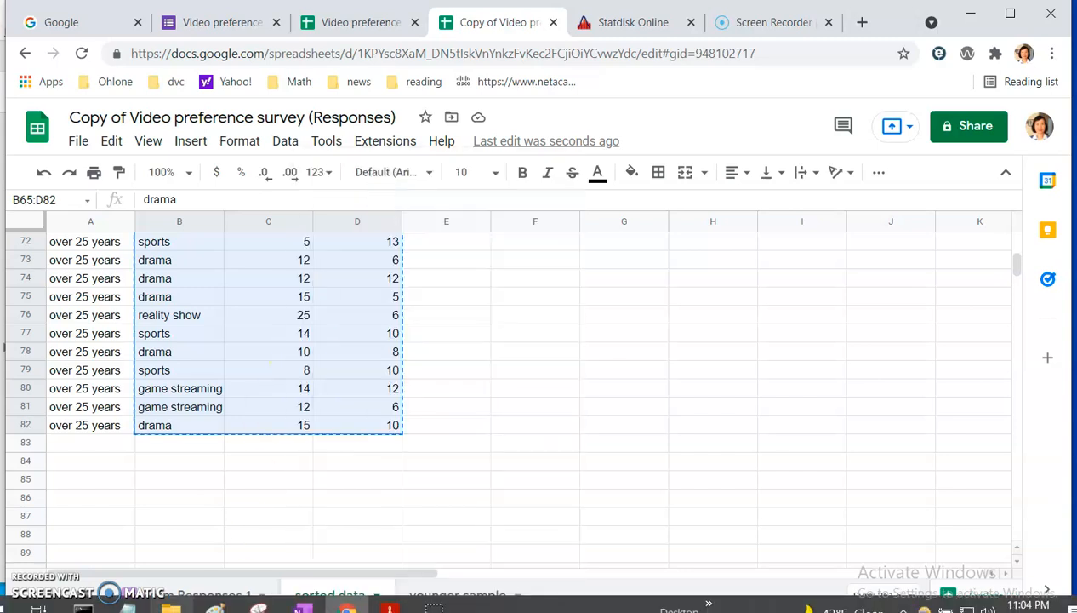
Add another sheet after younger sample and paste the copied over 25 years data at A1.
{"action": "left_click", "coordinate": [53, 601]}
{"action": "left_click_drag", "start_coordinate": [437, 600], "coordinate": [579, 600]}
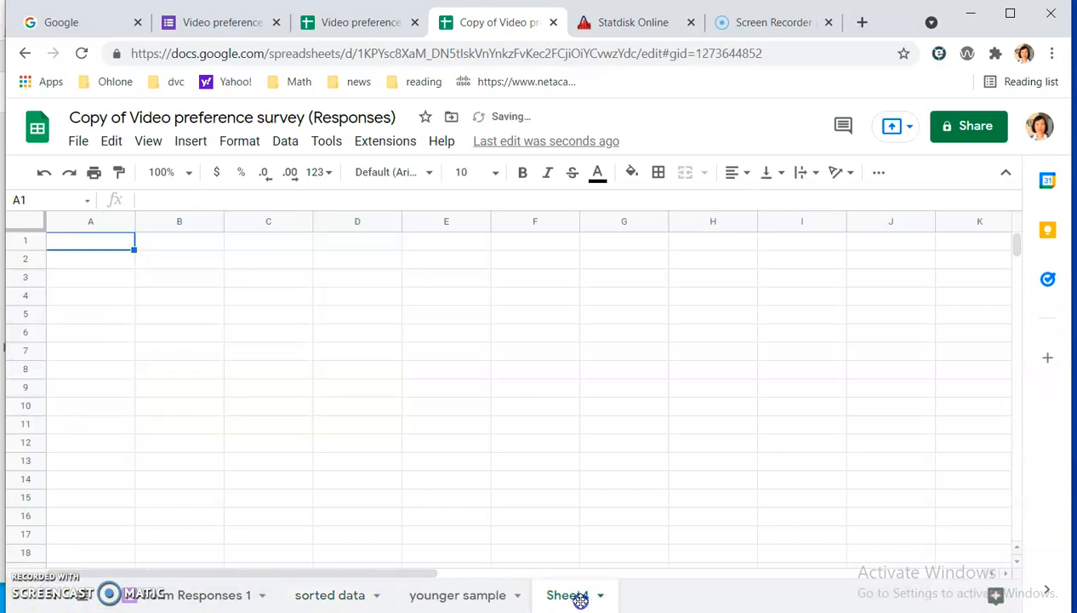
{"action": "right_click", "coordinate": [573, 598]}
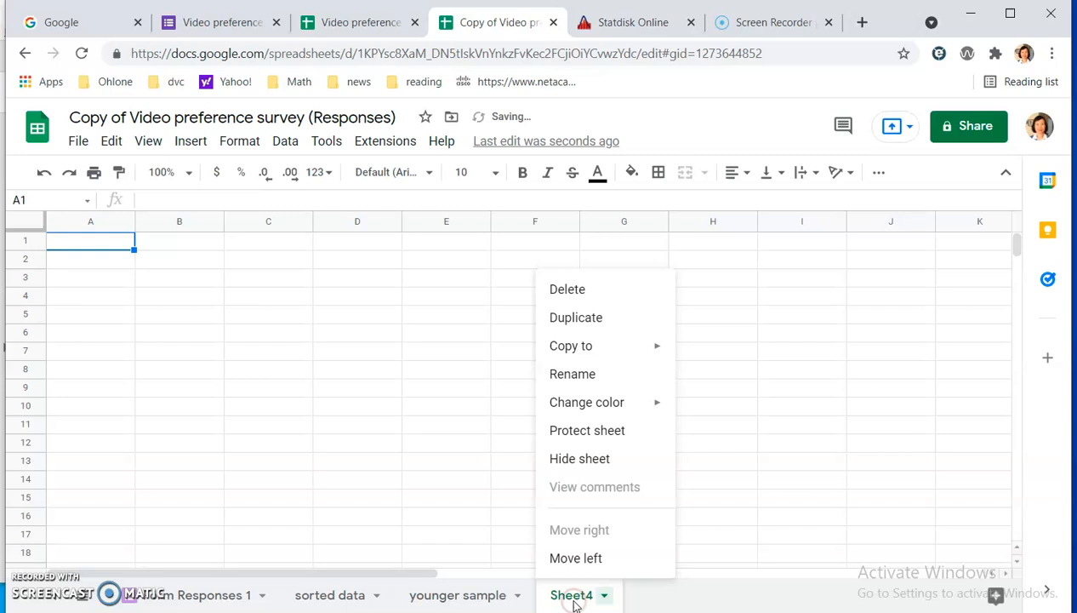
{"action": "left_click", "coordinate": [112, 247]}
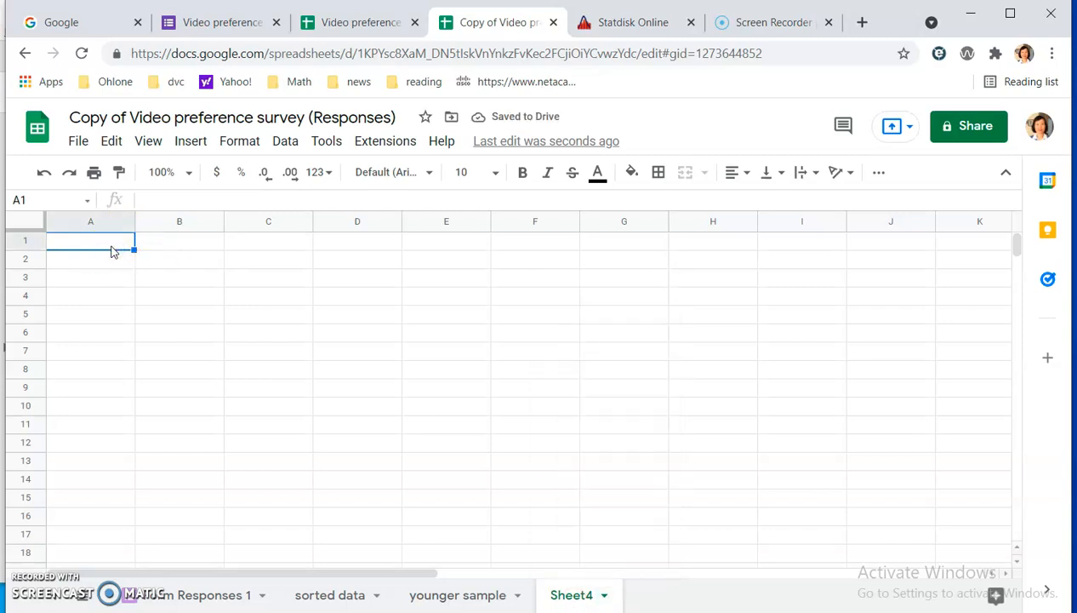
{"action": "key", "text": "ctrl+v"}
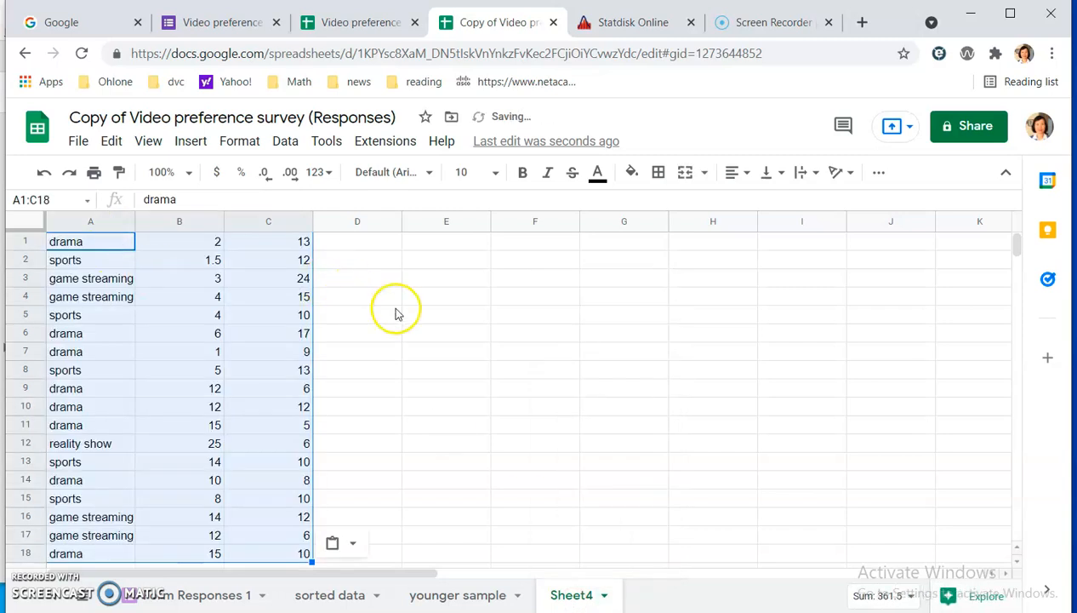
Rename the new sheet holding the over 25 years data as older sample and deselect the pasted range.
{"action": "right_click", "coordinate": [582, 595]}
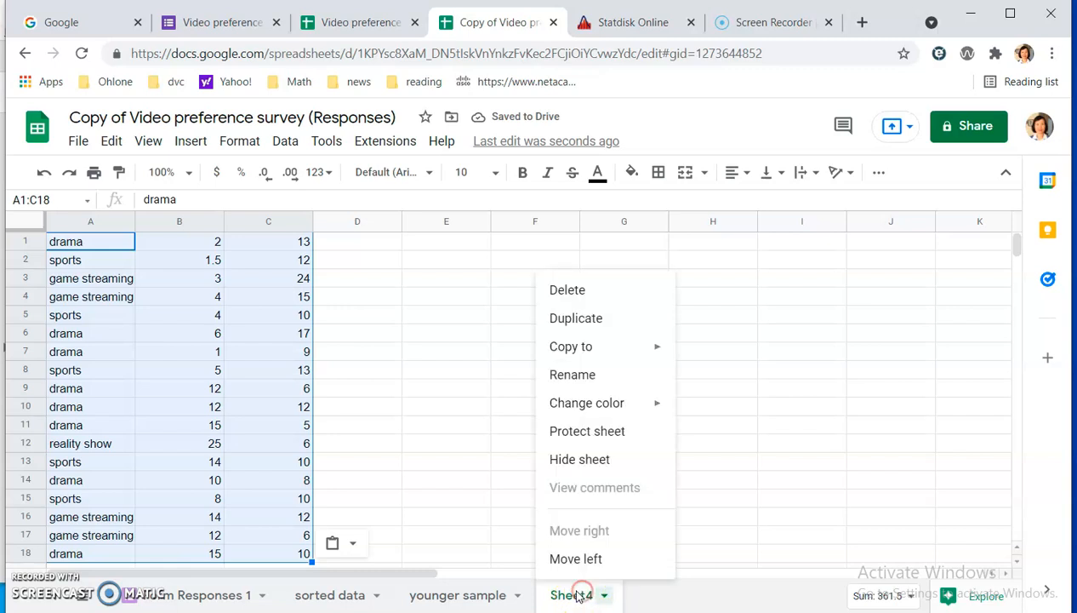
{"action": "left_click", "coordinate": [584, 375]}
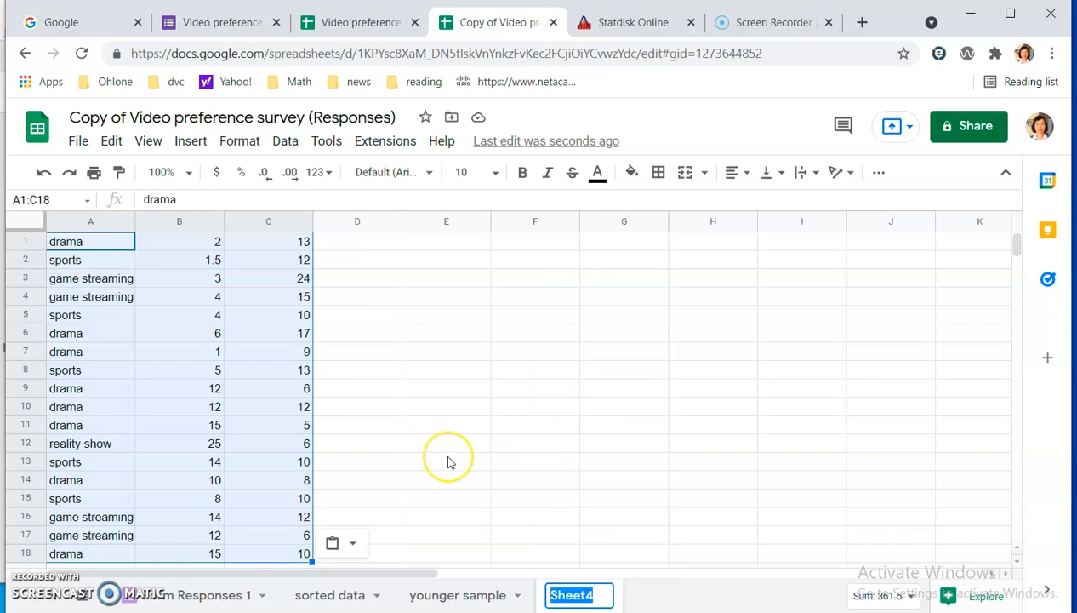
{"action": "type", "text": "older sample"}
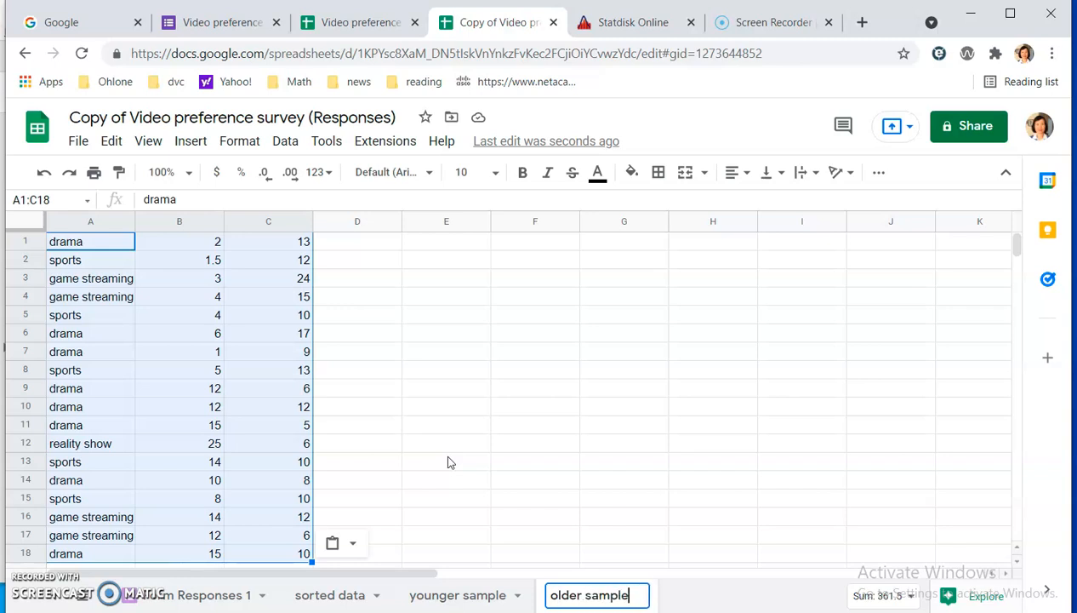
{"action": "left_click", "coordinate": [449, 428]}
{"action": "left_click", "coordinate": [565, 599]}
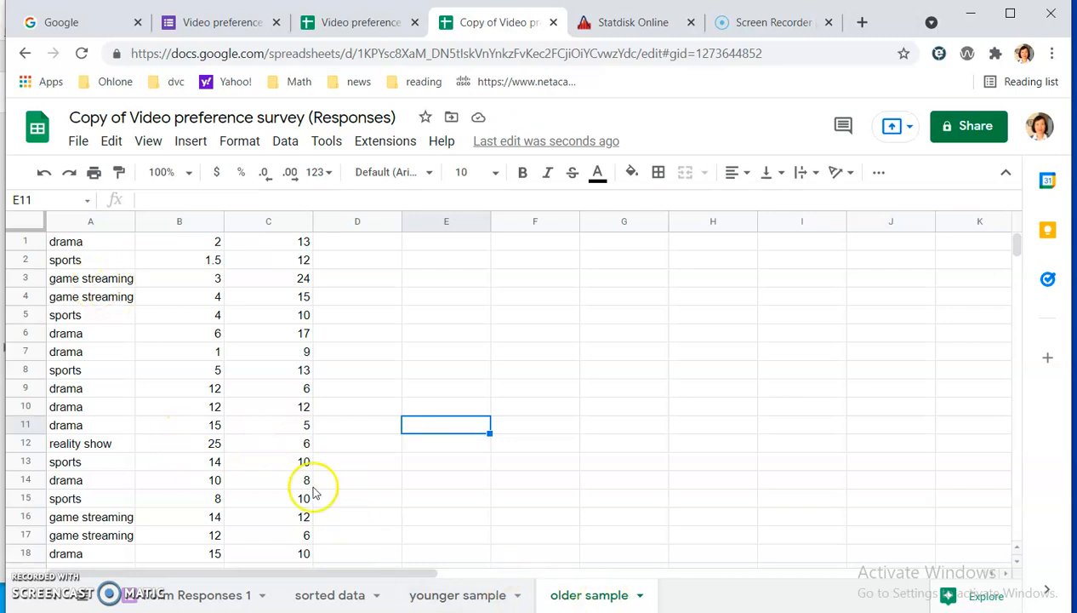
Copy the header cells A1:C1 of the younger sample sheet.
{"action": "left_click", "coordinate": [467, 603]}
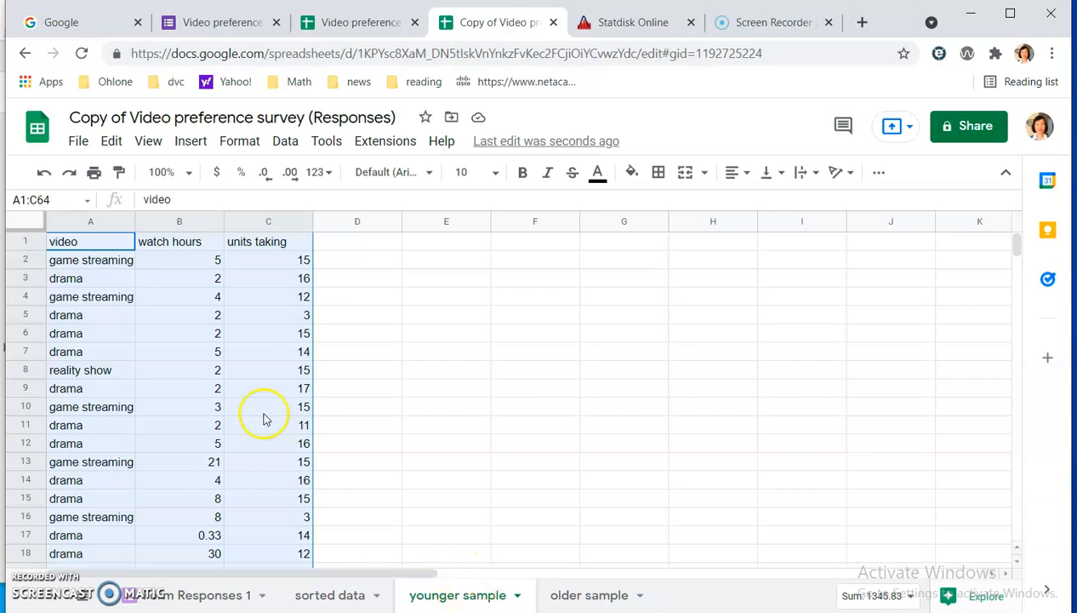
{"action": "left_click", "coordinate": [248, 375]}
{"action": "left_click_drag", "start_coordinate": [92, 242], "coordinate": [279, 247]}
{"action": "right_click", "coordinate": [272, 245]}
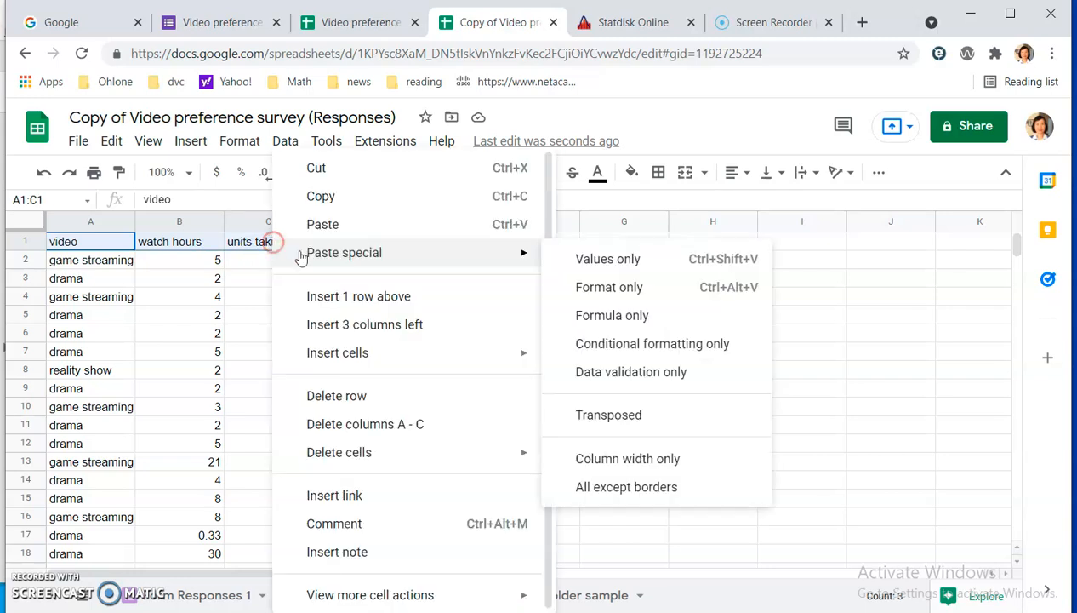
{"action": "left_click", "coordinate": [330, 198]}
Insert an empty row above row 1 of the older sample sheet to make room for headers.
{"action": "left_click", "coordinate": [569, 597]}
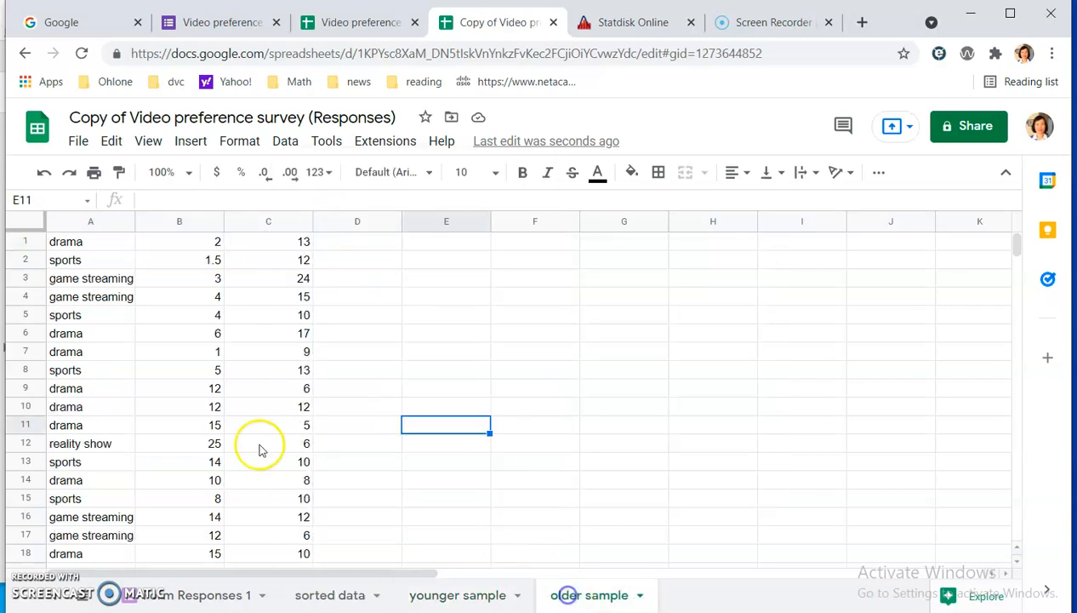
{"action": "left_click", "coordinate": [38, 243]}
{"action": "right_click", "coordinate": [41, 245]}
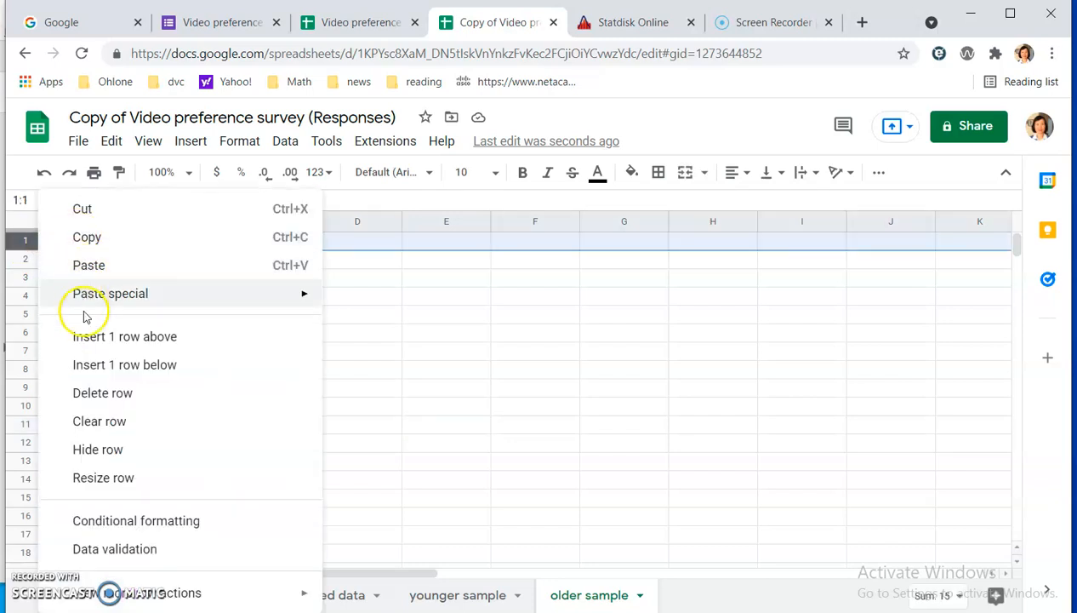
{"action": "left_click", "coordinate": [90, 336]}
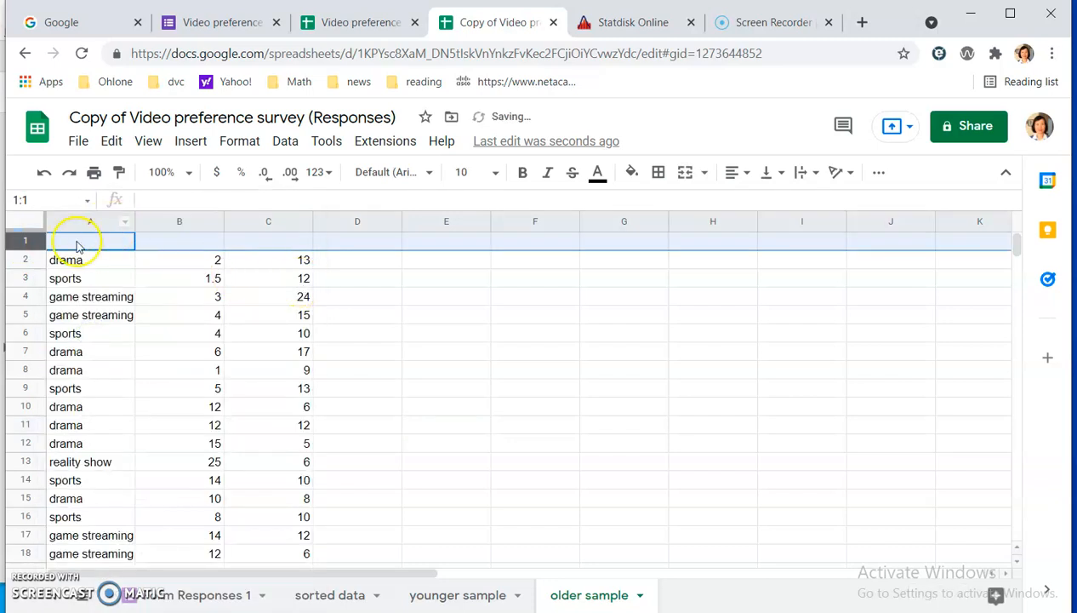
Try to paste the copied headers across the entire first row of the older sample sheet, and undo the paste.
{"action": "right_click", "coordinate": [76, 245]}
{"action": "left_click", "coordinate": [105, 264]}
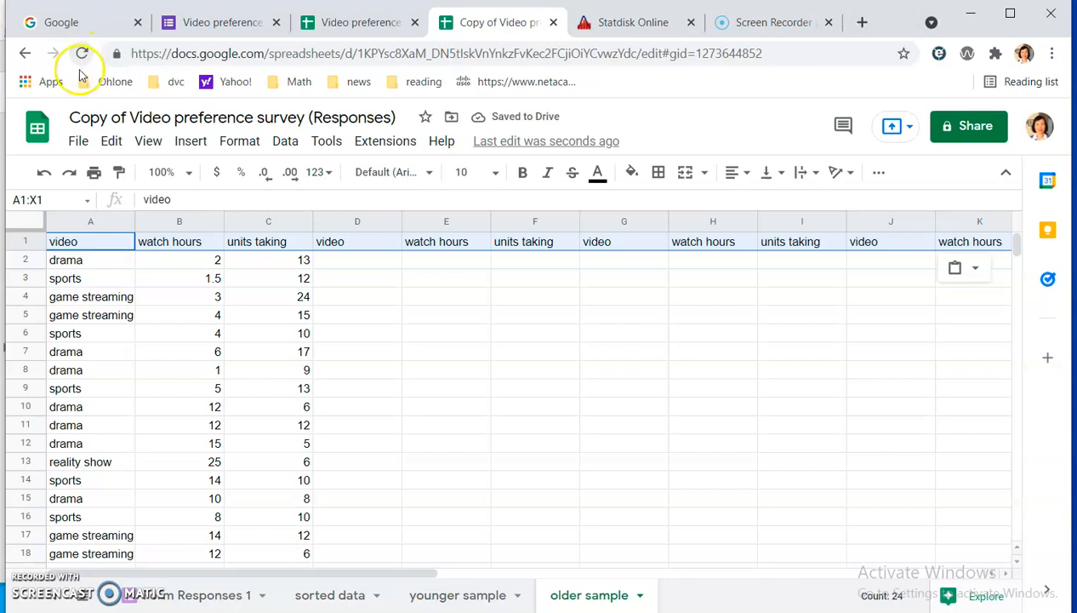
{"action": "left_click", "coordinate": [44, 171]}
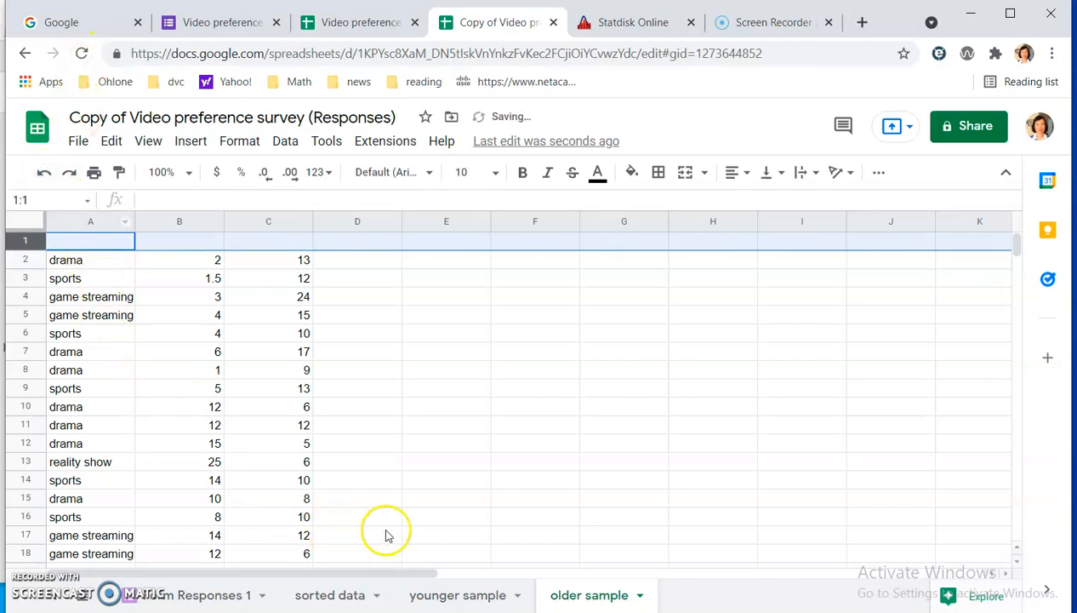
Copy the headers in A1:C1 of the younger sample sheet into A1:C1 of the older sample sheet, and return to younger sample.
{"action": "left_click", "coordinate": [434, 595]}
{"action": "left_click_drag", "start_coordinate": [86, 241], "coordinate": [241, 248]}
{"action": "right_click", "coordinate": [261, 246]}
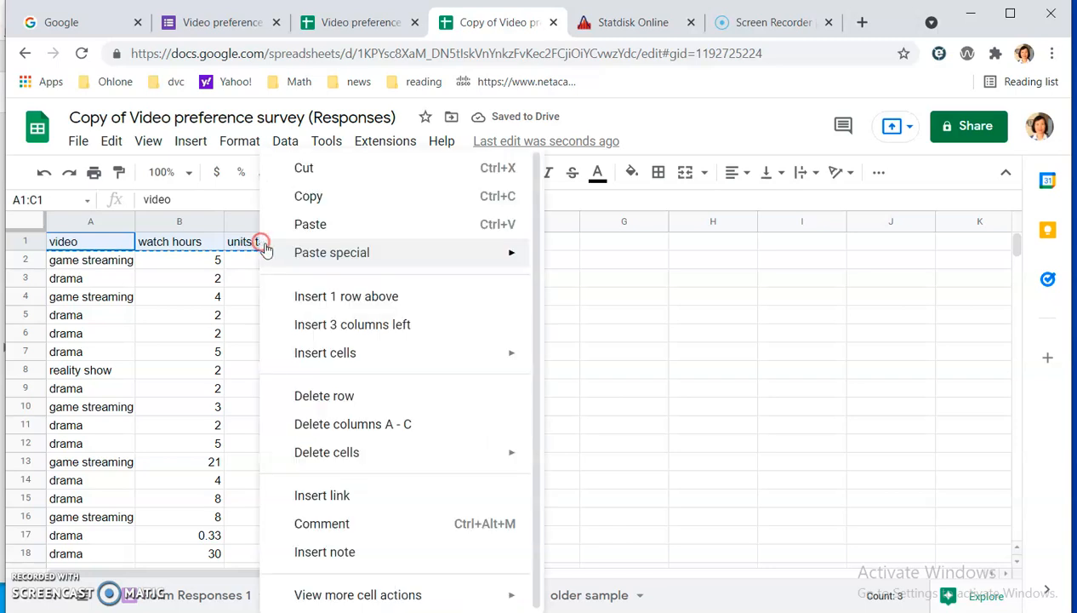
{"action": "left_click", "coordinate": [315, 201]}
{"action": "left_click", "coordinate": [562, 598]}
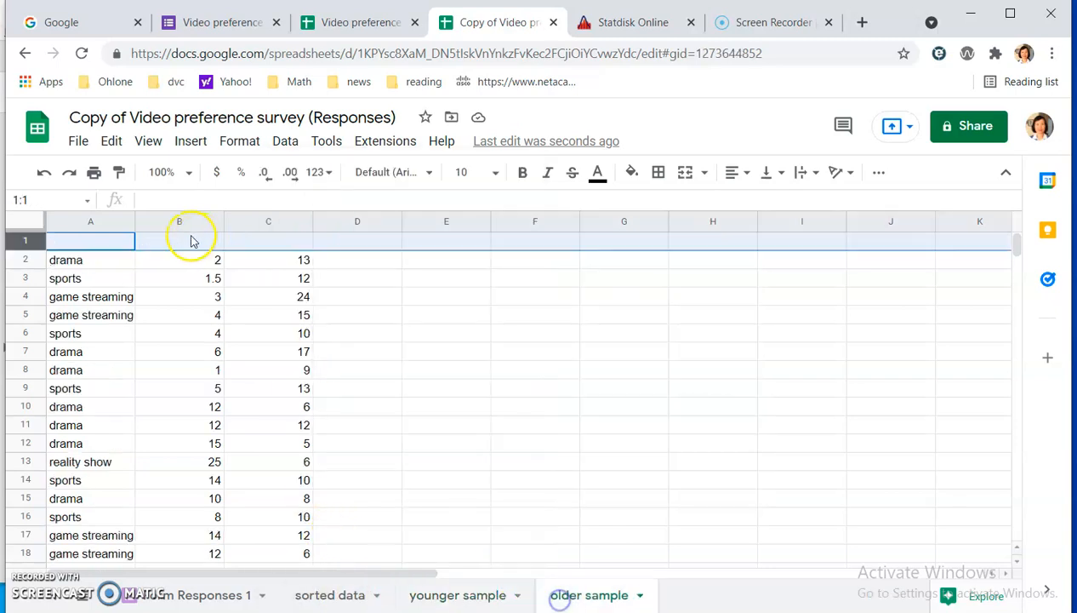
{"action": "left_click_drag", "start_coordinate": [98, 249], "coordinate": [275, 253]}
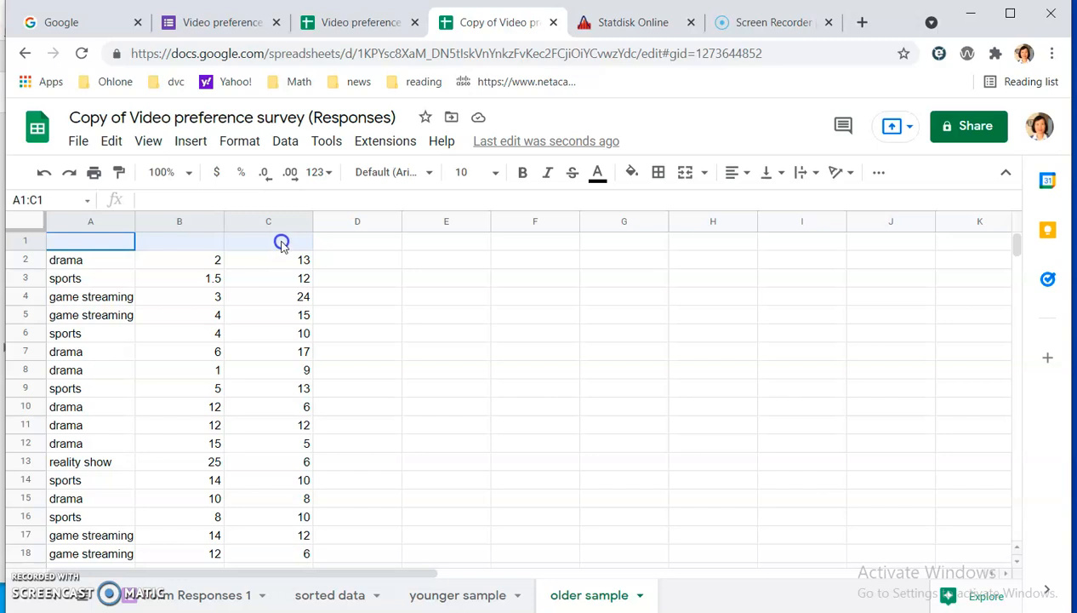
{"action": "right_click", "coordinate": [282, 244]}
{"action": "left_click", "coordinate": [329, 233]}
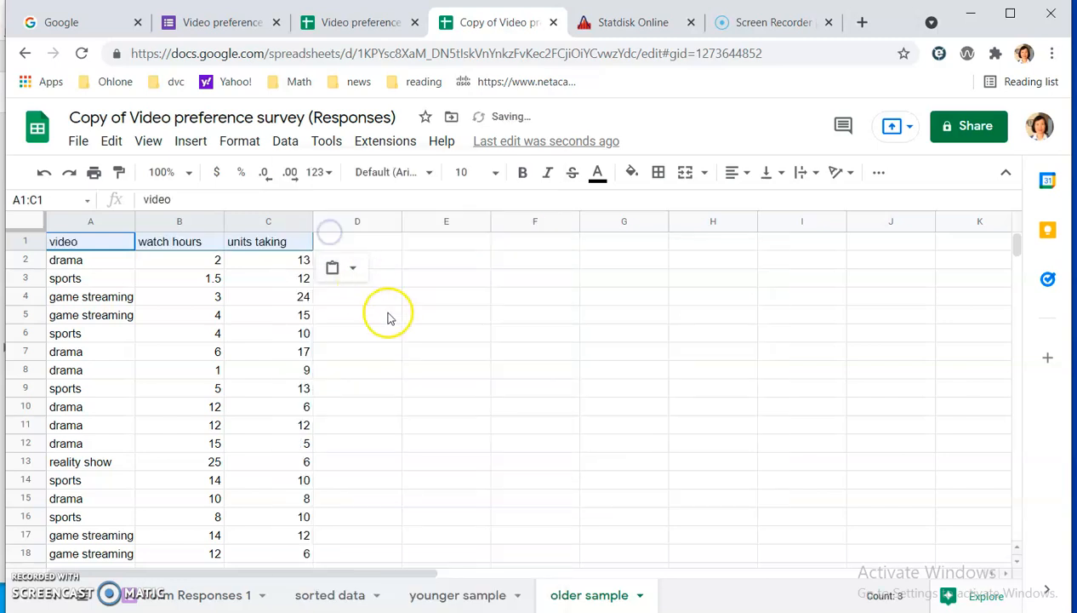
{"action": "left_click", "coordinate": [387, 302]}
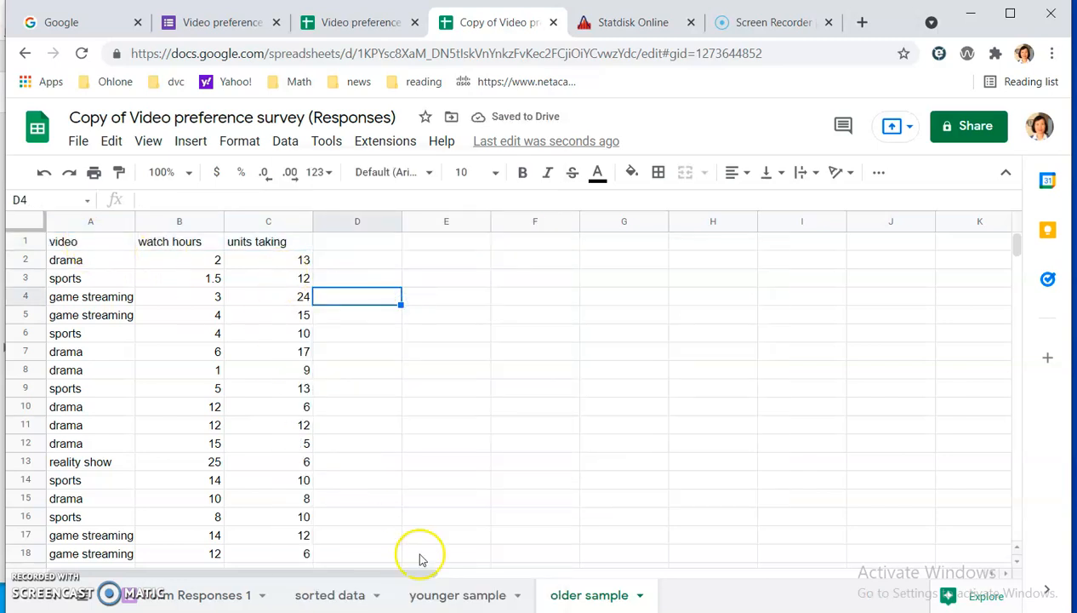
{"action": "left_click", "coordinate": [445, 594]}
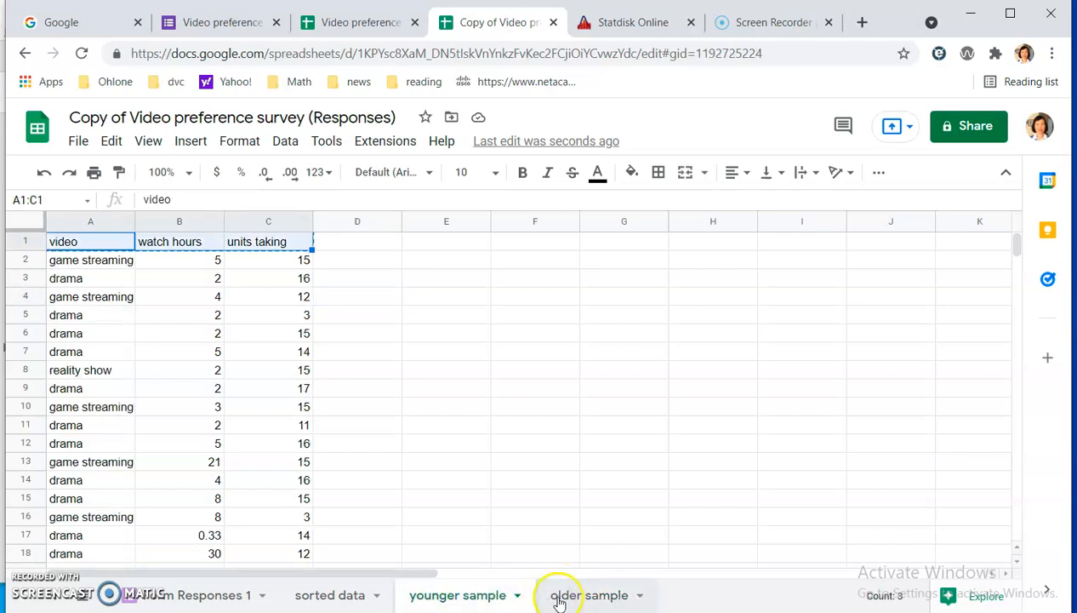
Review the original form responses, the sorted data down to its last rows, and the younger sample and older sample sheets.
{"action": "left_click", "coordinate": [565, 599]}
{"action": "left_click", "coordinate": [478, 597]}
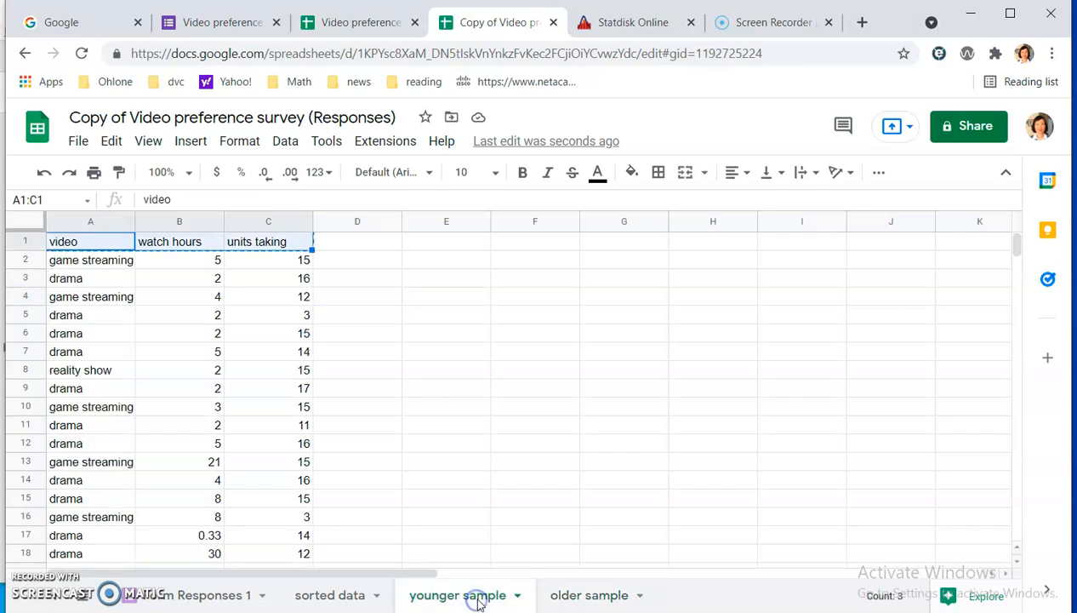
{"action": "left_click", "coordinate": [197, 597]}
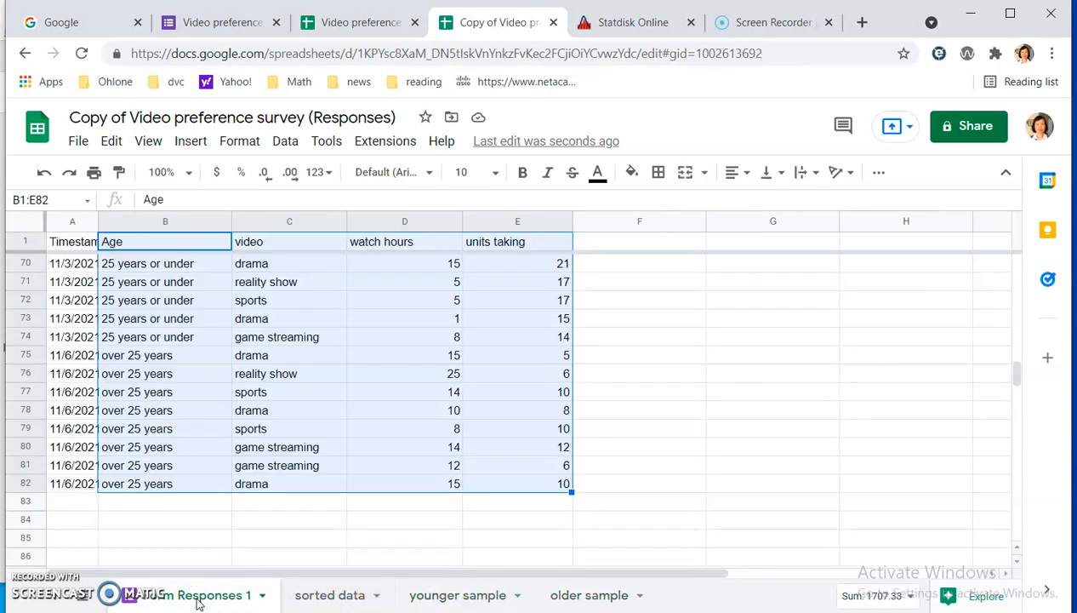
{"action": "left_click", "coordinate": [319, 600]}
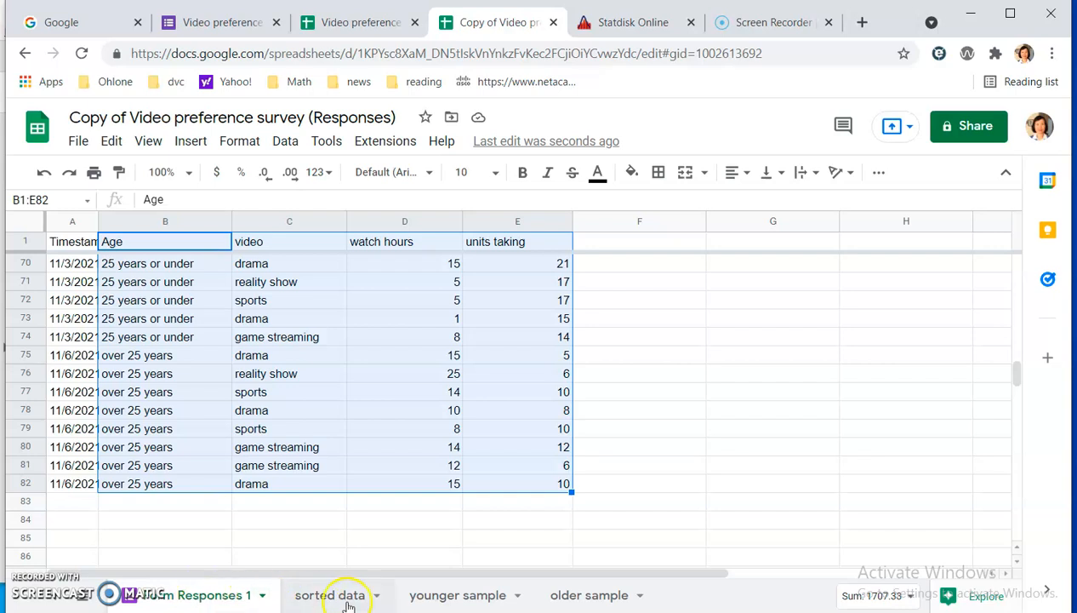
{"action": "left_click", "coordinate": [331, 598]}
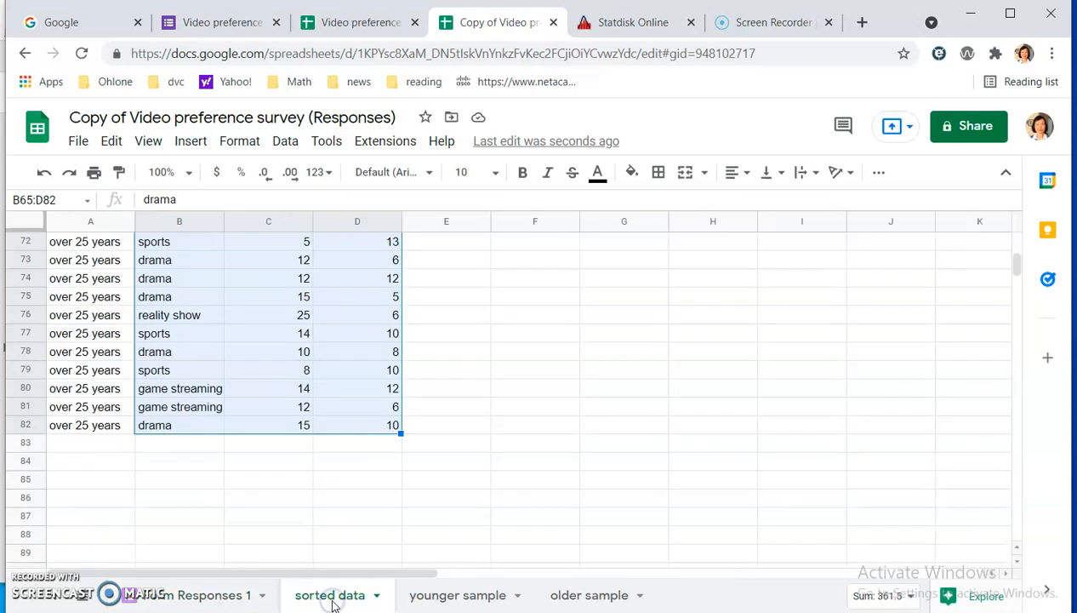
{"action": "scroll", "coordinate": [460, 362], "scroll_direction": "up", "scroll_amount": 8}
{"action": "scroll", "coordinate": [245, 278], "scroll_direction": "up", "scroll_amount": 7}
{"action": "scroll", "coordinate": [255, 272], "scroll_direction": "up", "scroll_amount": 2}
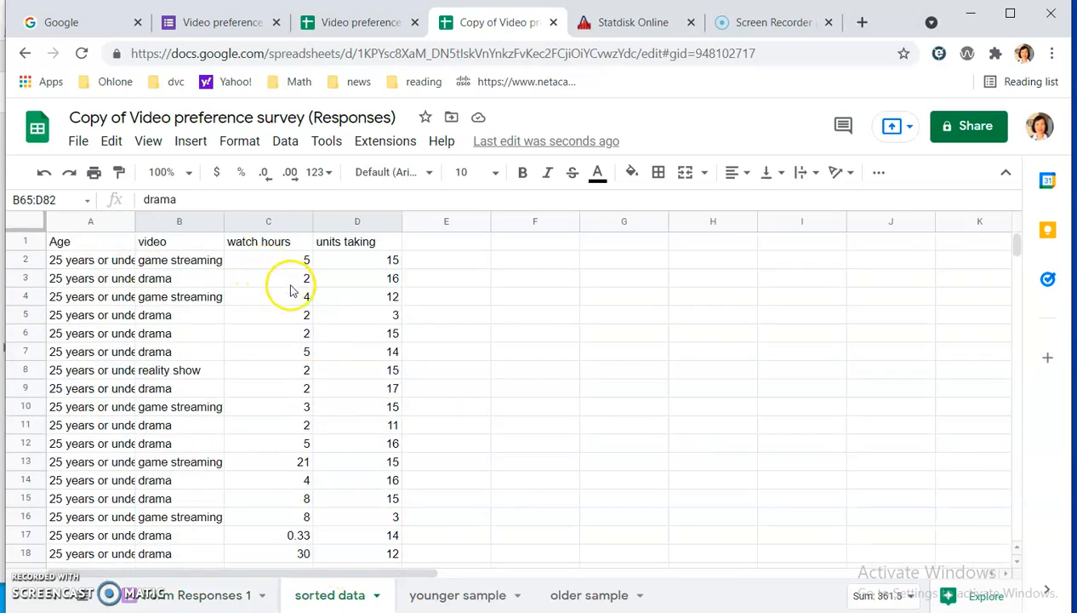
{"action": "scroll", "coordinate": [323, 306], "scroll_direction": "down", "scroll_amount": 9}
{"action": "scroll", "coordinate": [294, 512], "scroll_direction": "down", "scroll_amount": 9}
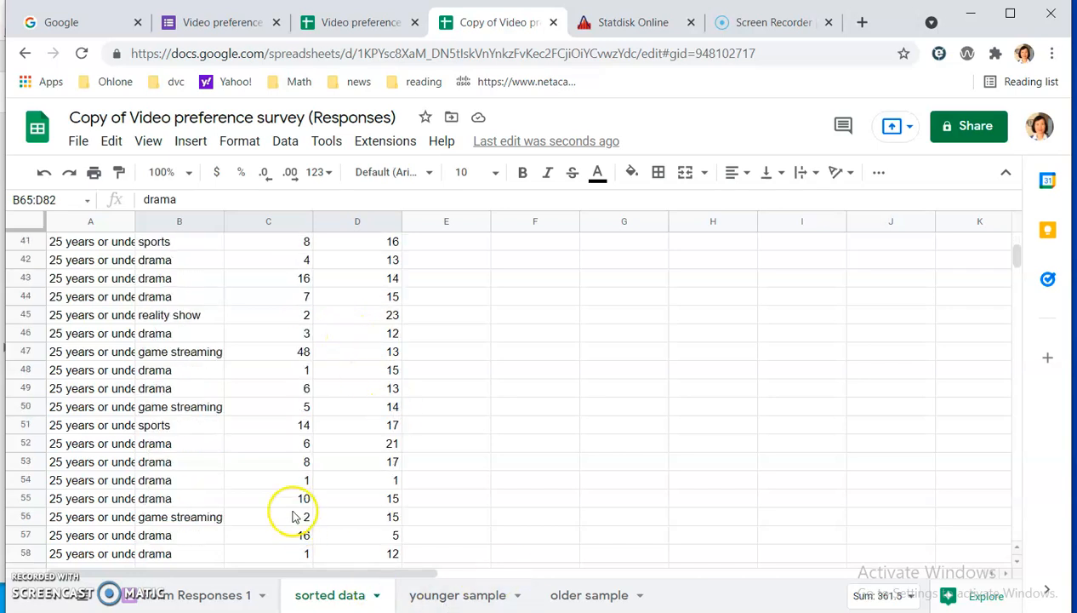
{"action": "scroll", "coordinate": [194, 443], "scroll_direction": "down", "scroll_amount": 4}
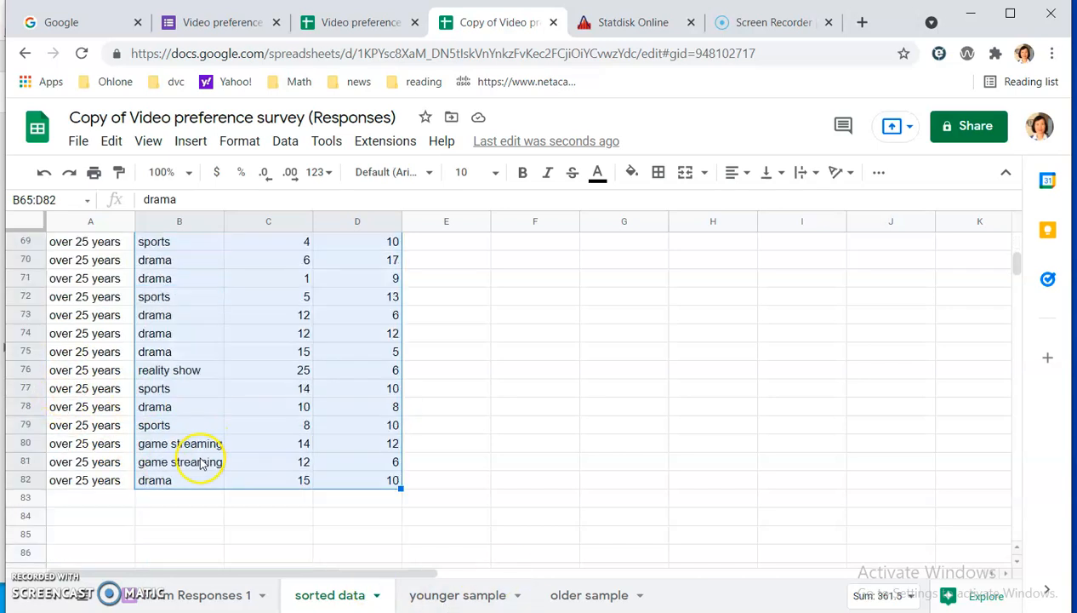
{"action": "left_click", "coordinate": [445, 596]}
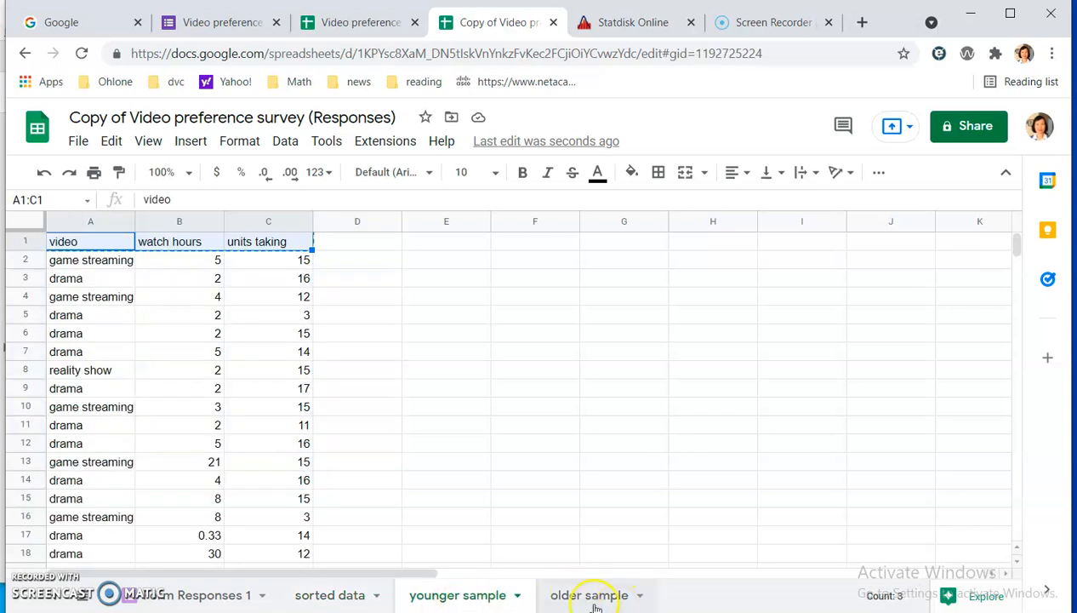
{"action": "left_click", "coordinate": [590, 597]}
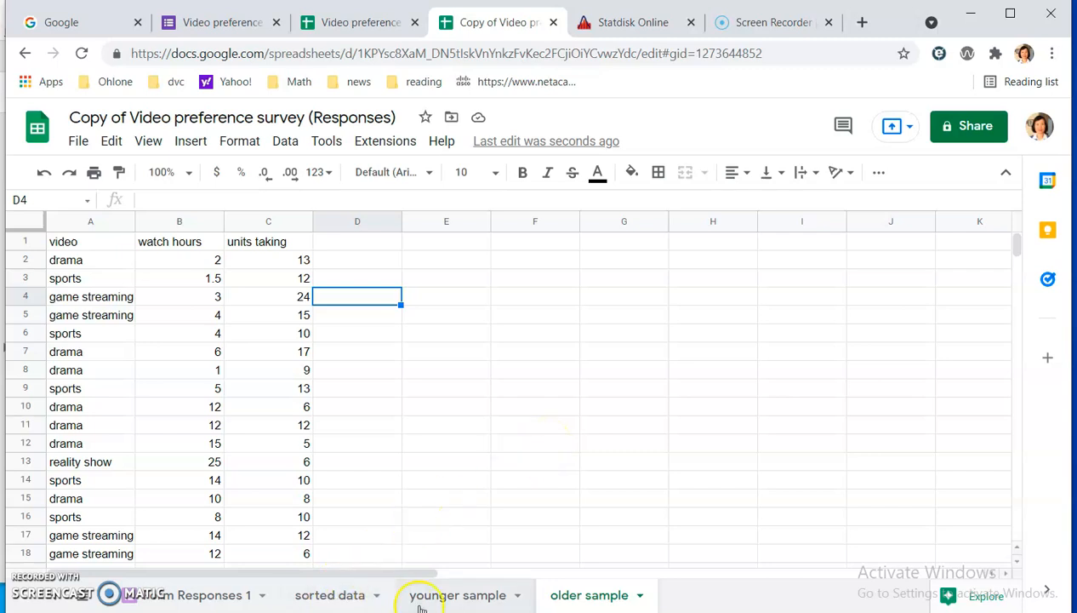
Examine the sorted data sheet from its headers to where the age group changes, and deselect the over 25 years range.
{"action": "left_click", "coordinate": [331, 595]}
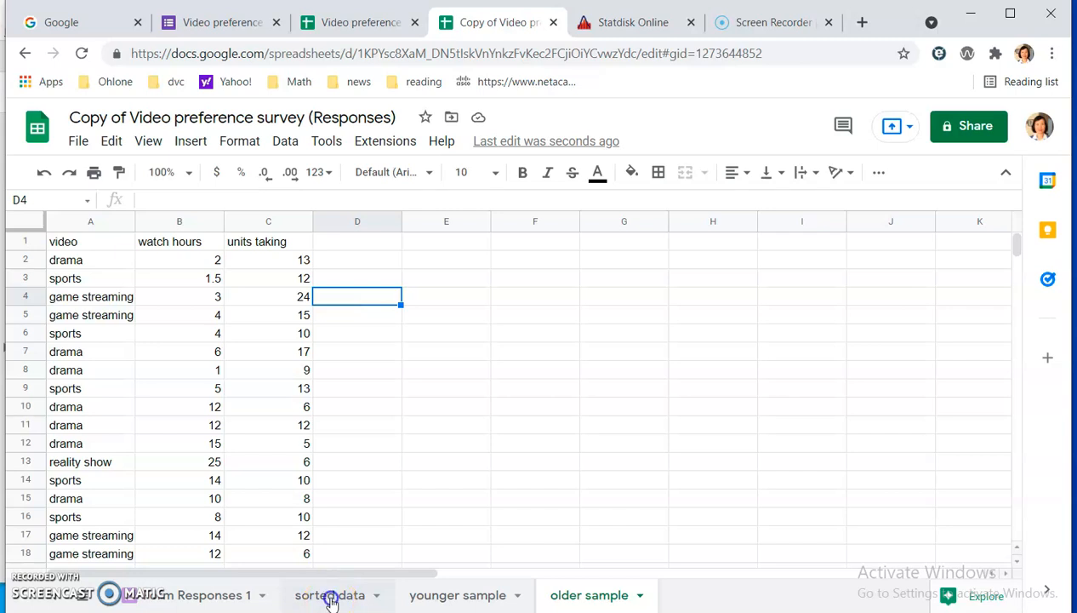
{"action": "scroll", "coordinate": [510, 483], "scroll_direction": "up", "scroll_amount": 4}
{"action": "scroll", "coordinate": [511, 483], "scroll_direction": "up", "scroll_amount": 18}
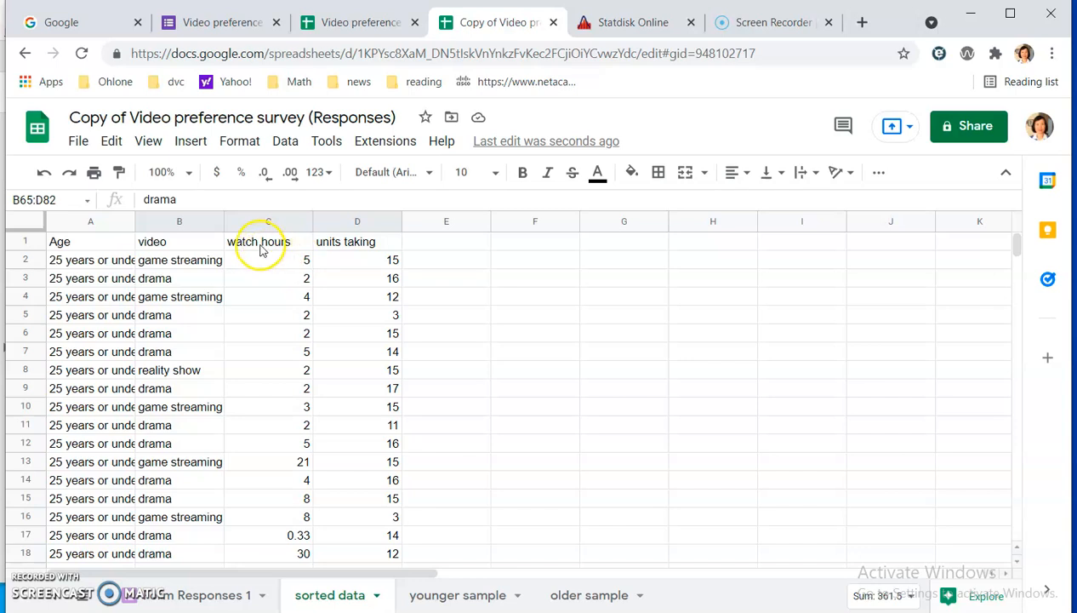
{"action": "scroll", "coordinate": [393, 519], "scroll_direction": "down", "scroll_amount": 12}
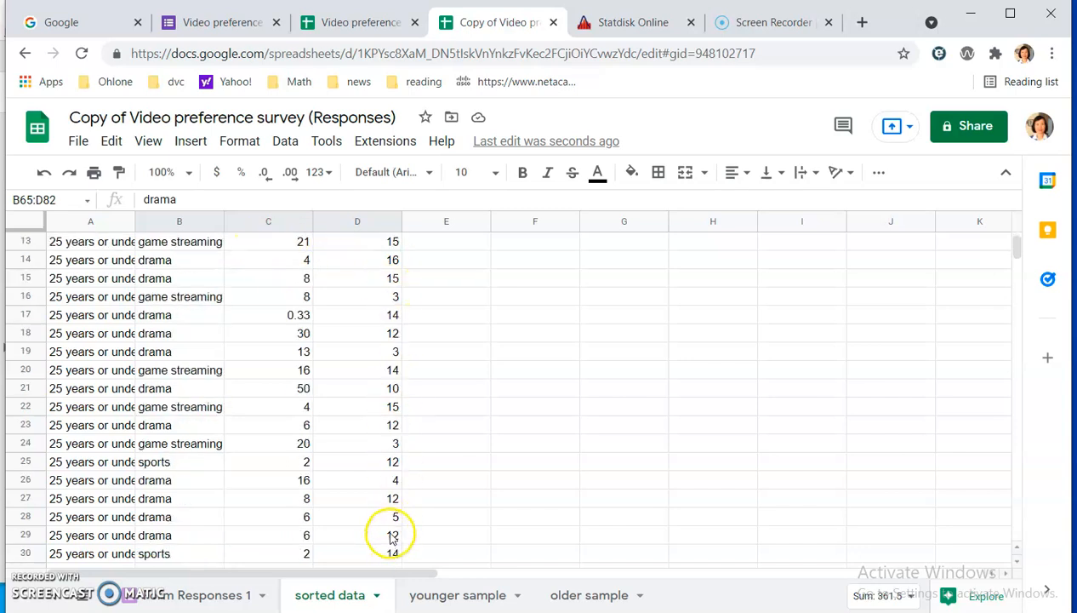
{"action": "scroll", "coordinate": [393, 529], "scroll_direction": "down", "scroll_amount": 7}
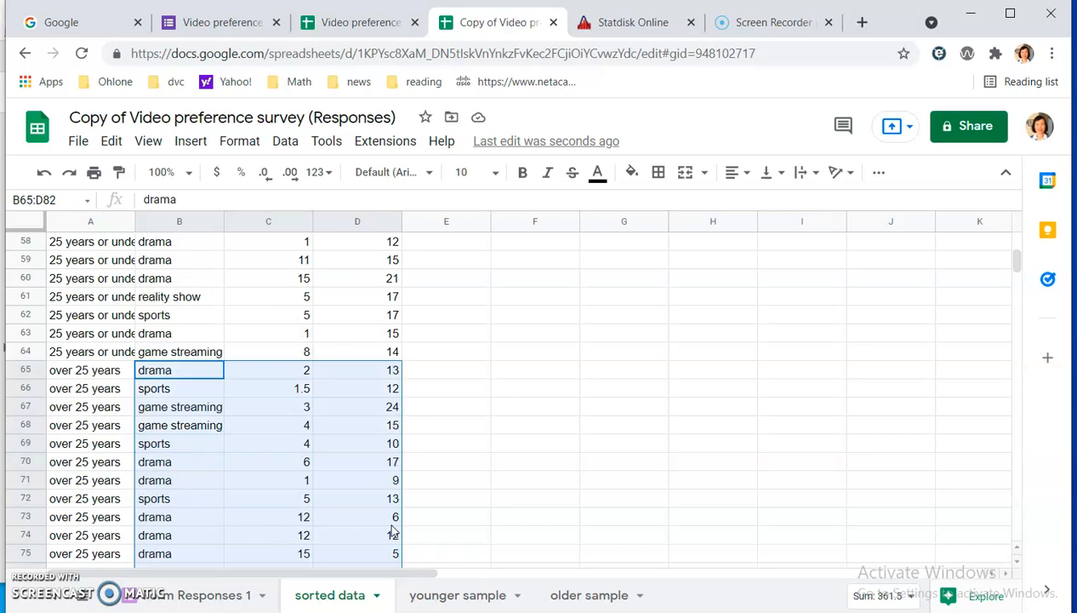
{"action": "left_click", "coordinate": [634, 394]}
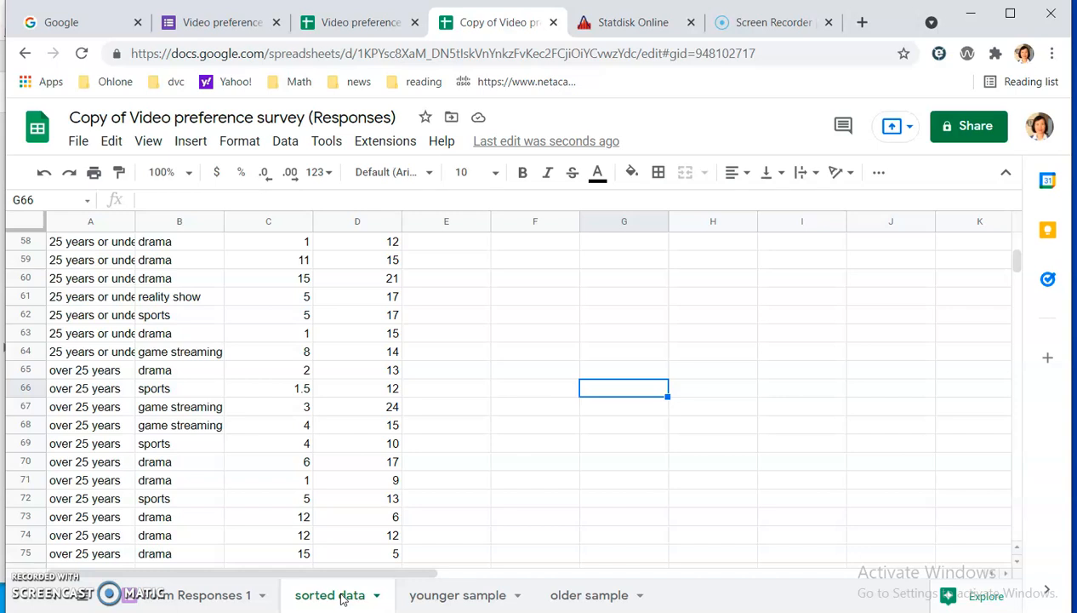
Compare the columns of the younger sample and older sample sheets, finishing on the younger sample sheet.
{"action": "left_click", "coordinate": [457, 595]}
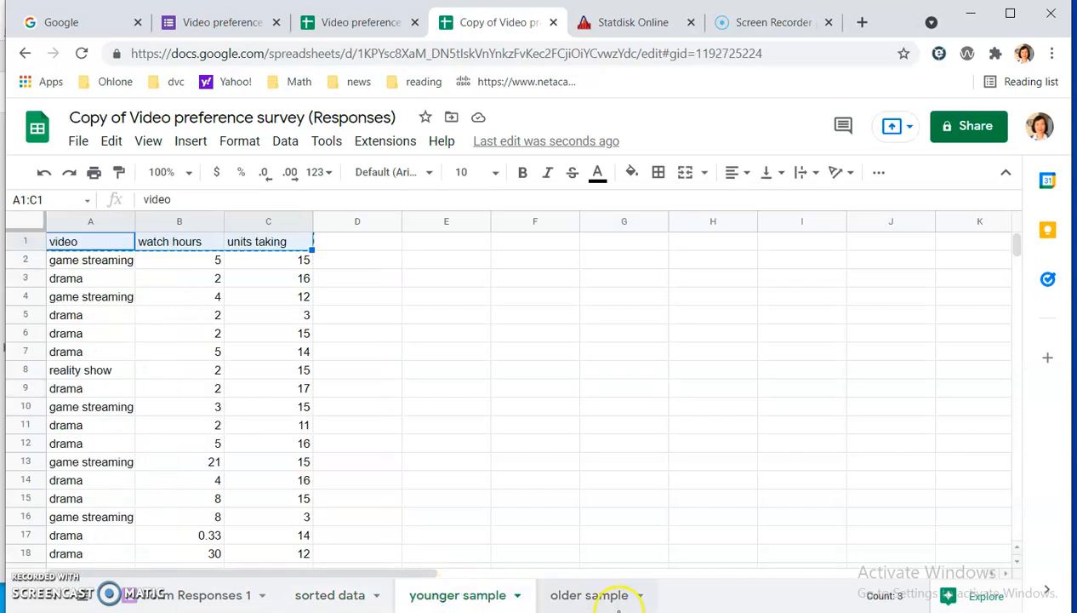
{"action": "left_click", "coordinate": [590, 596]}
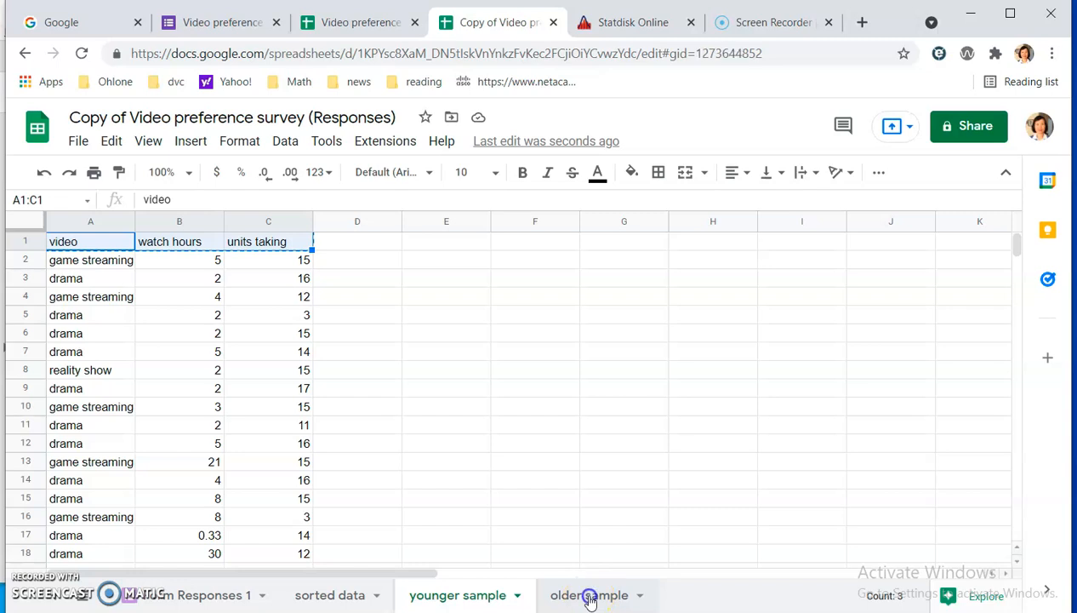
{"action": "left_click", "coordinate": [472, 596]}
{"action": "left_click", "coordinate": [564, 598]}
{"action": "left_click", "coordinate": [599, 602]}
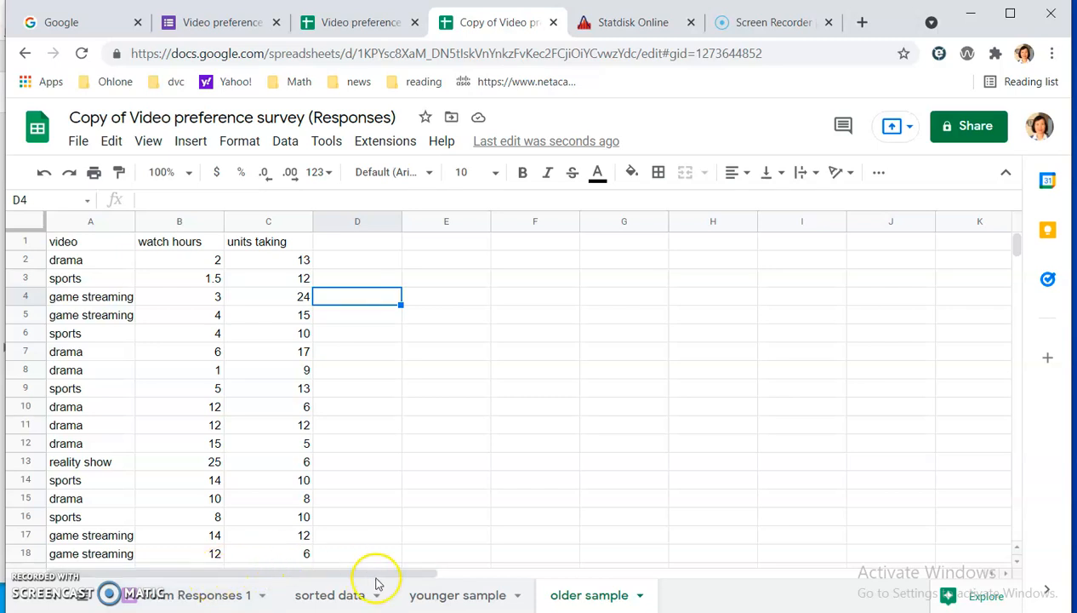
{"action": "left_click", "coordinate": [458, 596]}
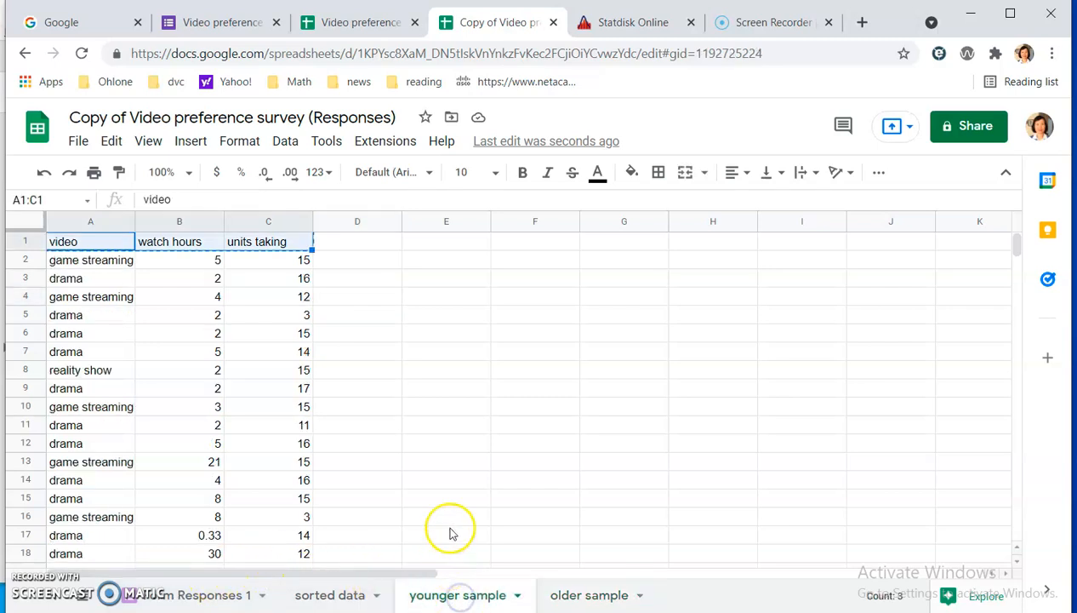